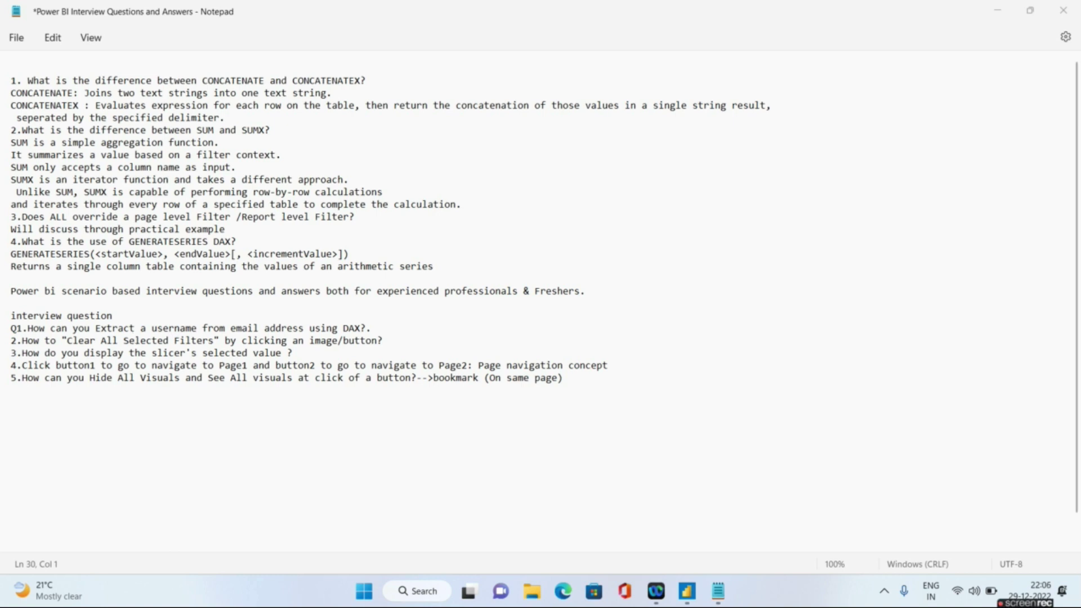
Step: Highlight the interview questions in the notes, switch to the Power BI report, and filter the General title 1 page to the year 2006
left_click_drag(51, 330, 118, 378)
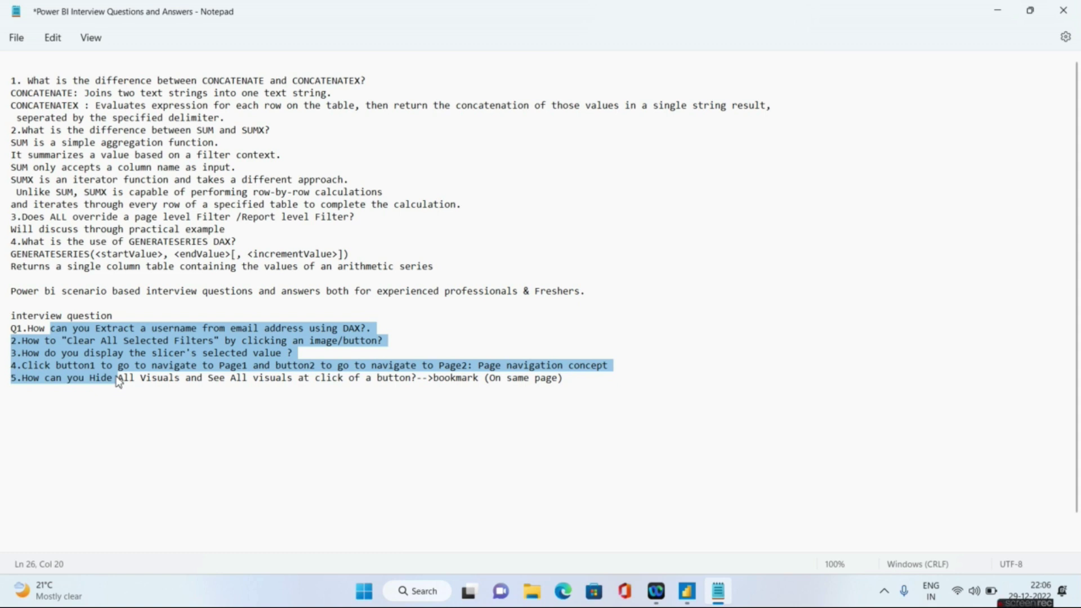
left_click(997, 12)
left_click(686, 591)
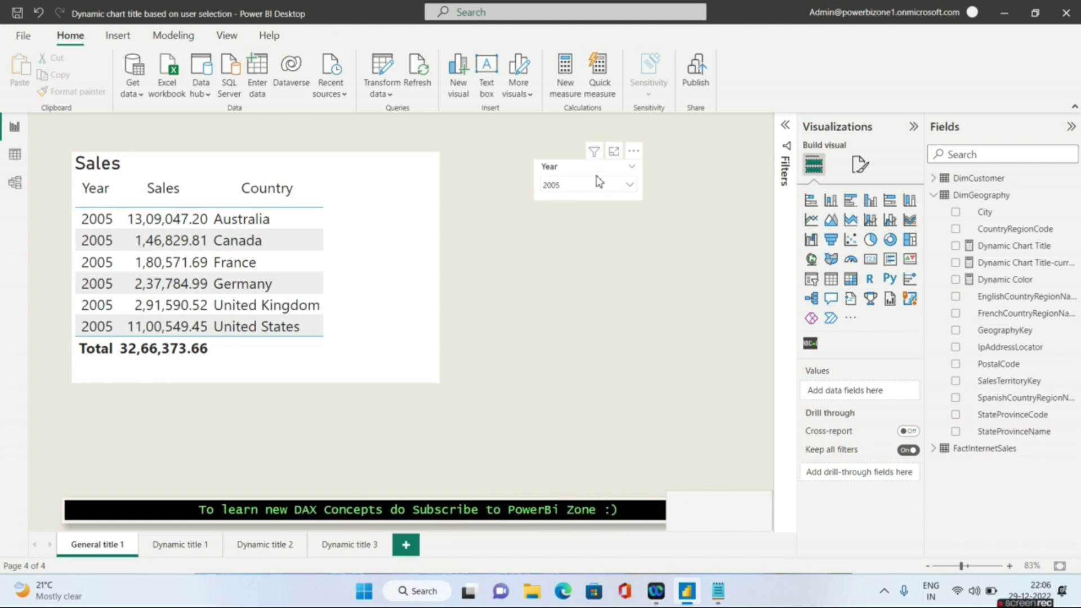
left_click(570, 191)
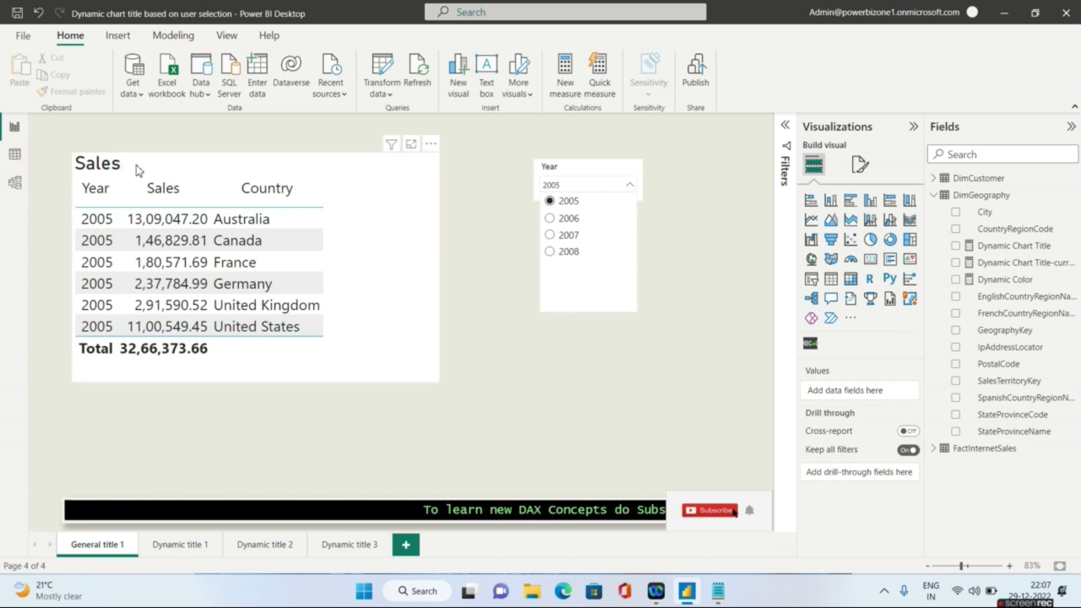
left_click(551, 220)
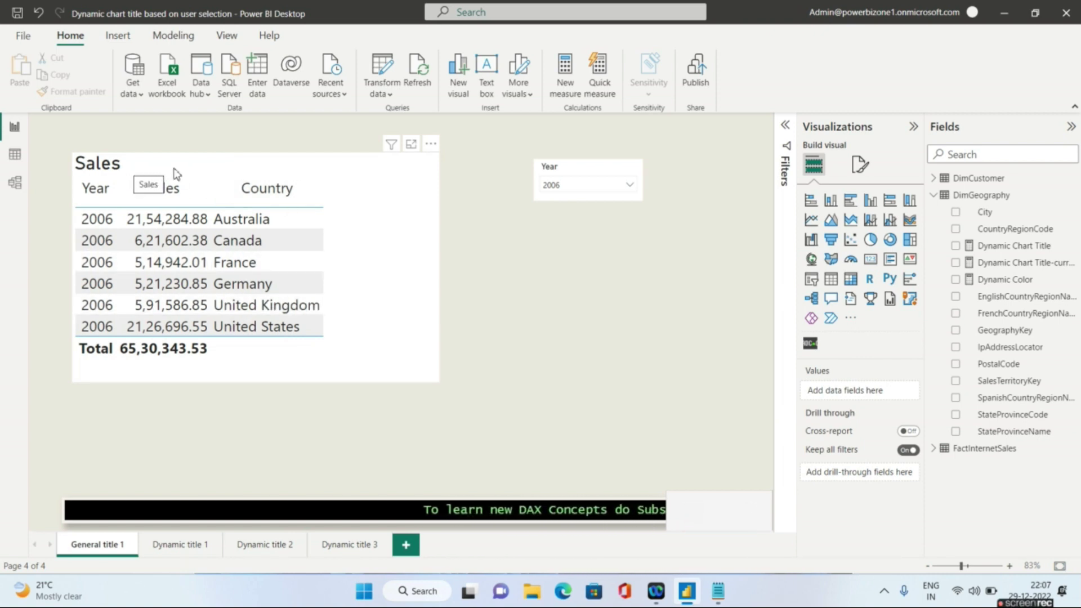
Step: Turn the Sales table's title off and on again, and expand its title settings to view the static text
left_click(396, 347)
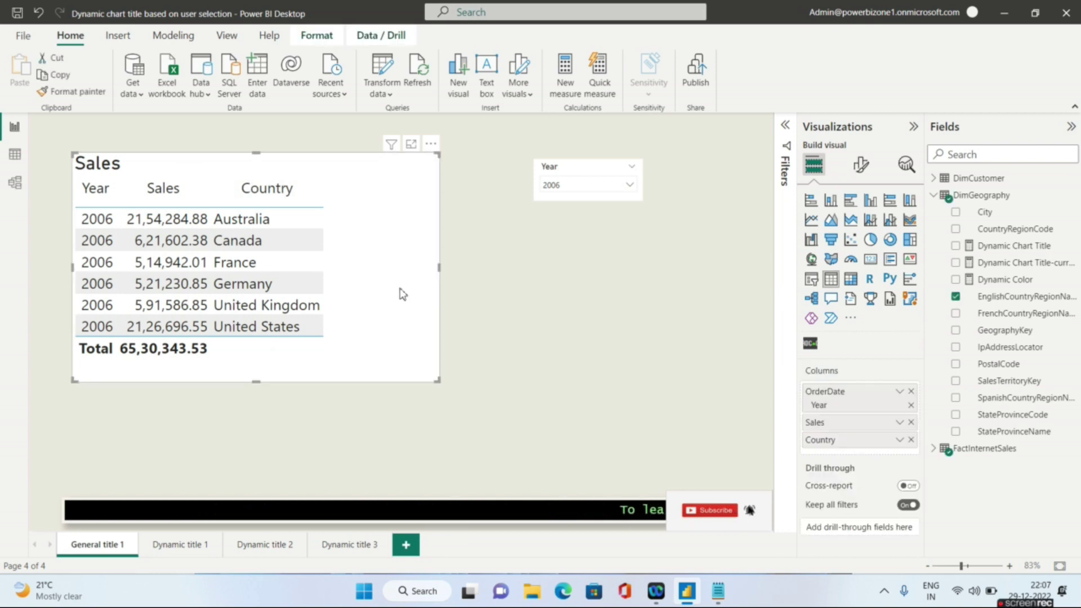
left_click(862, 166)
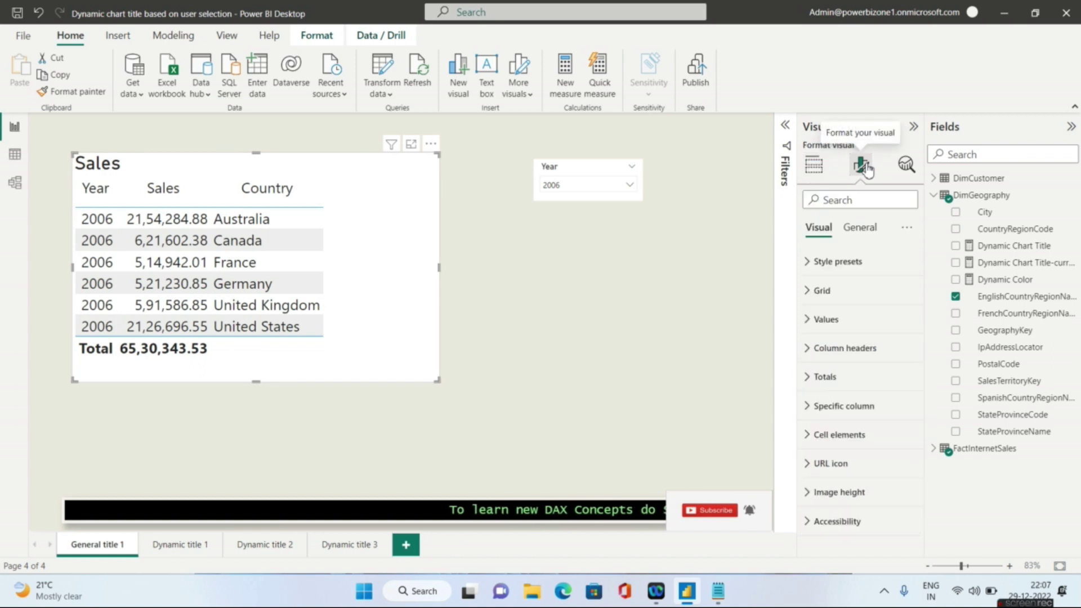
left_click(860, 230)
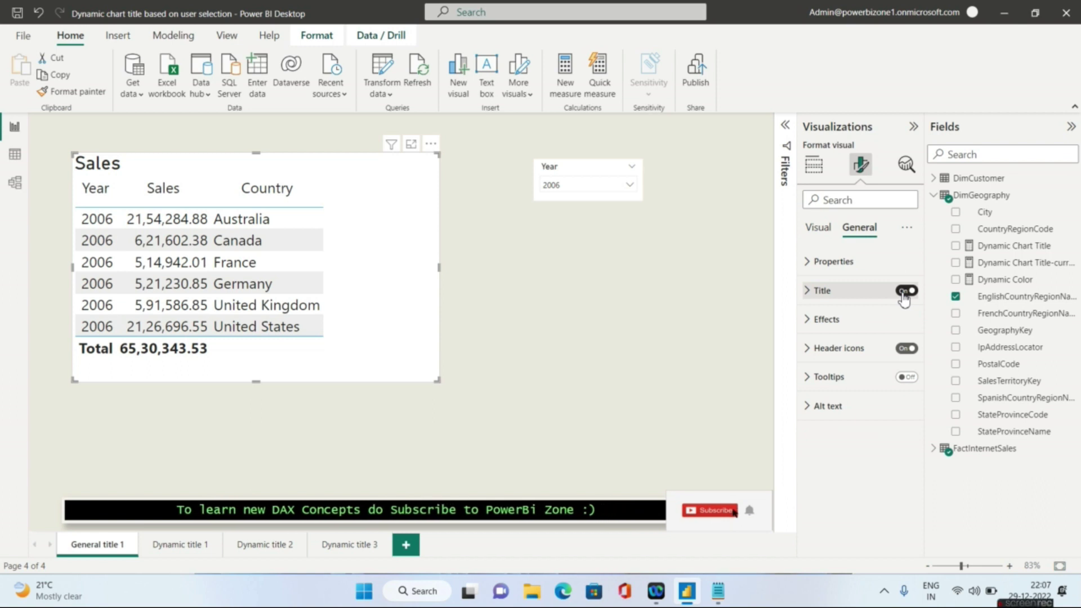
left_click(905, 291)
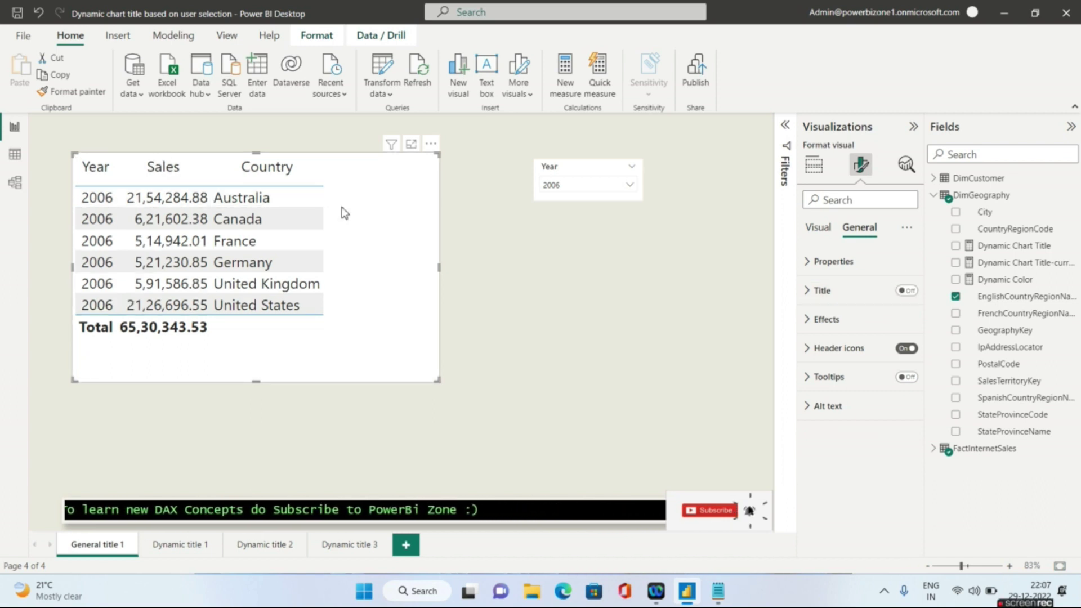
left_click(916, 291)
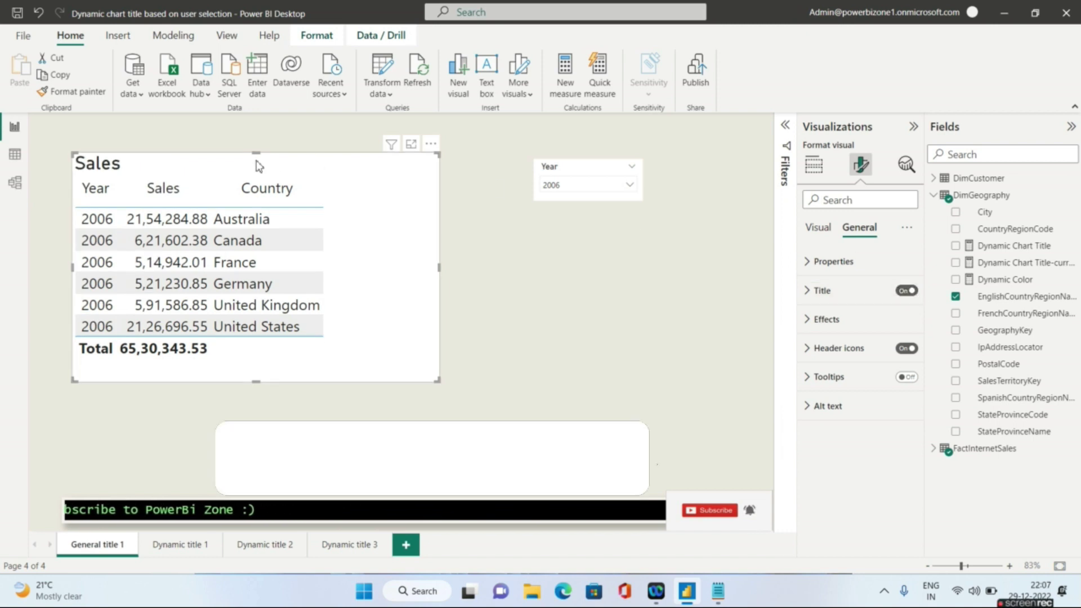
left_click(821, 291)
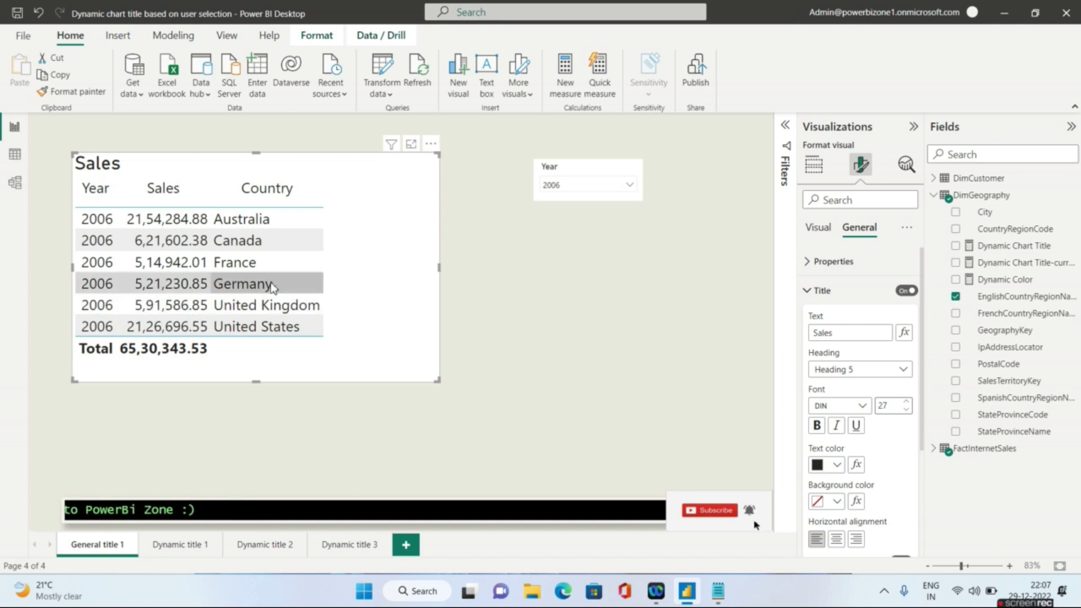
left_click(233, 494)
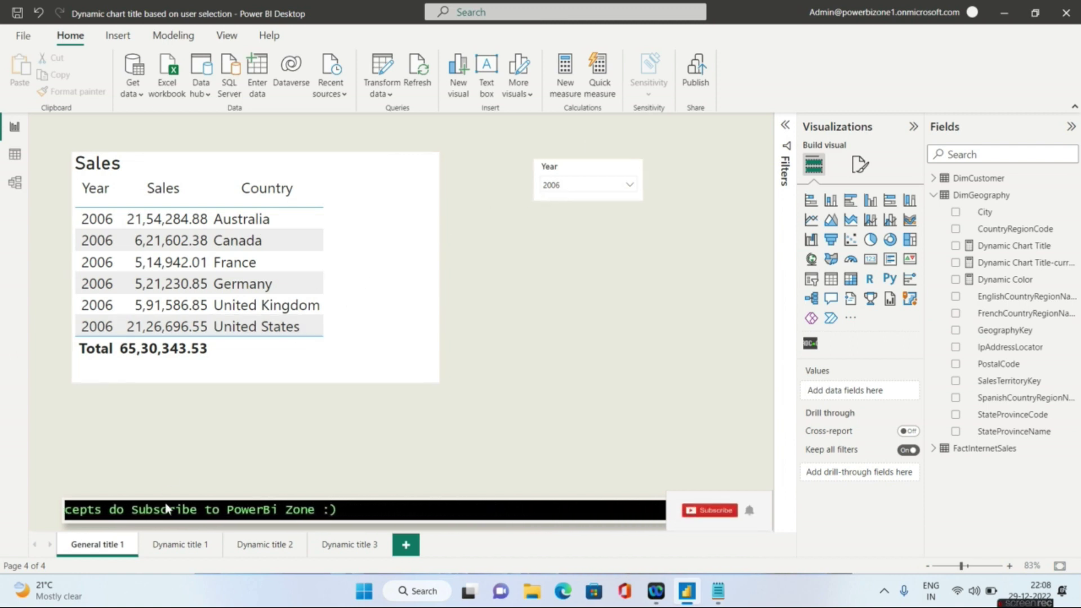
Step: Open the Dynamic title 1 page and set its Year slicer to 2006
left_click(173, 547)
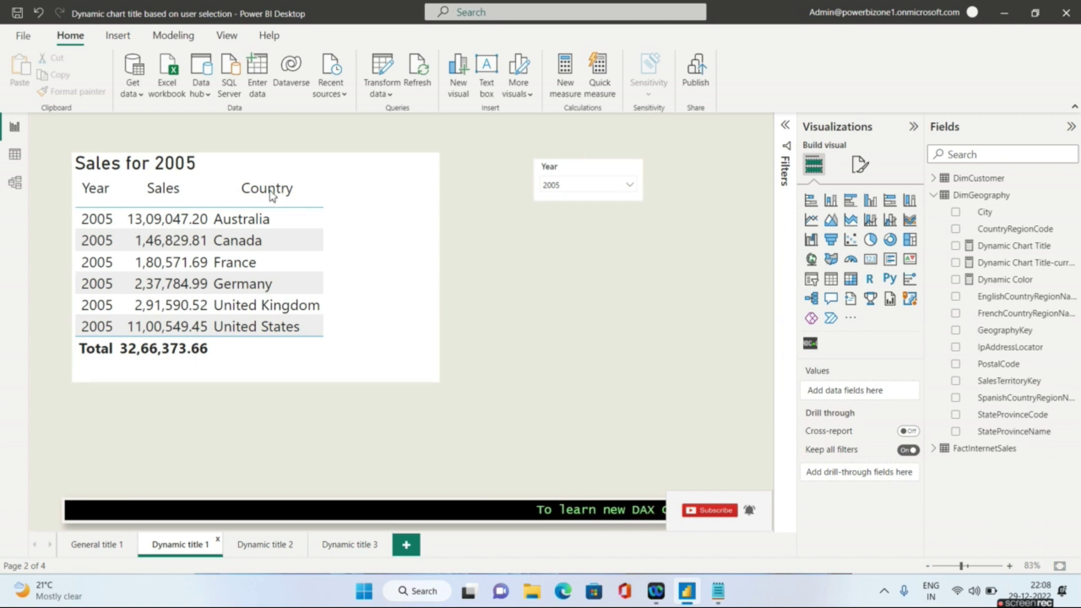
left_click(600, 187)
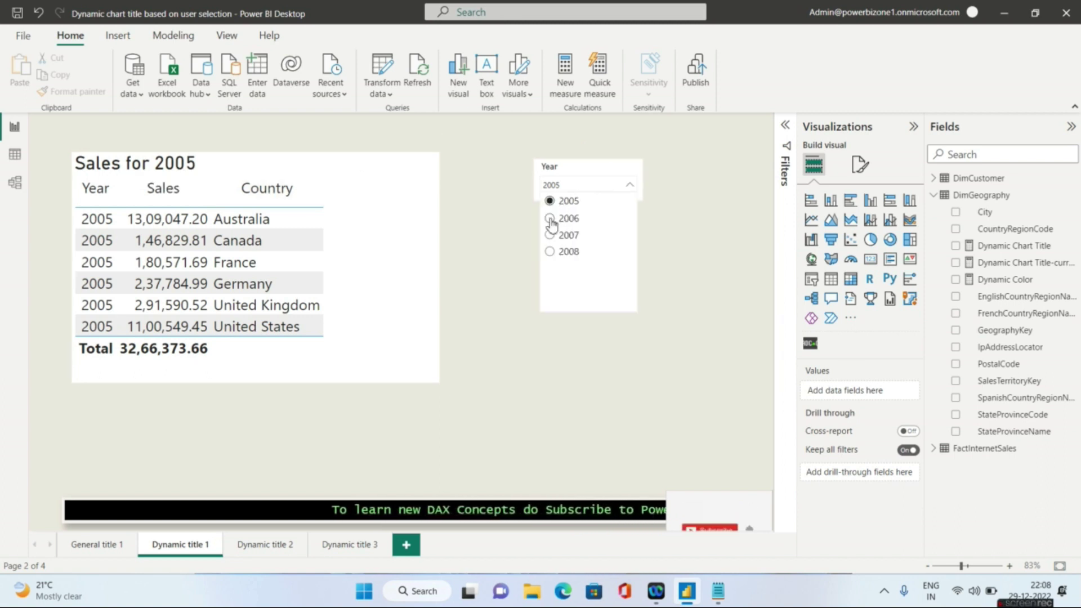
left_click(550, 219)
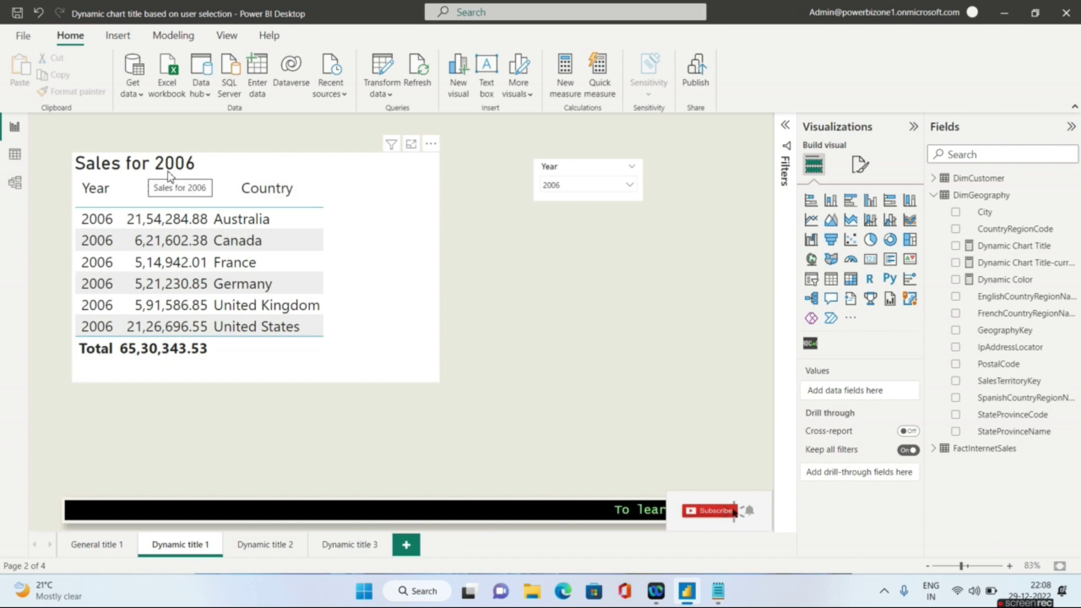
Step: Review the title text settings of the table on the Dynamic title 1 page and the Dynamic Chart Title measure in DimGeography
left_click(347, 198)
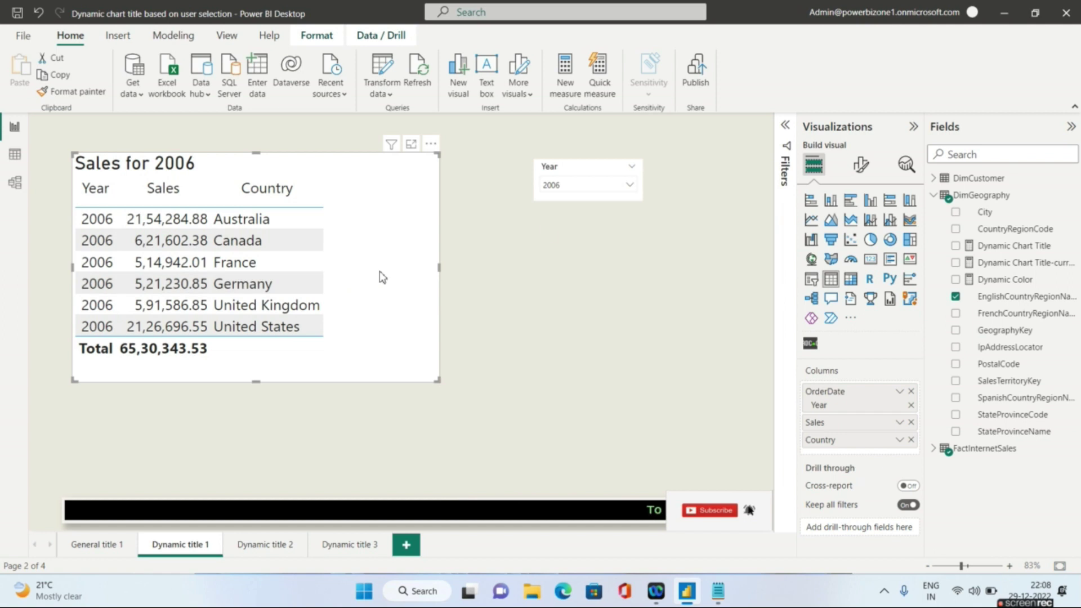
left_click(872, 168)
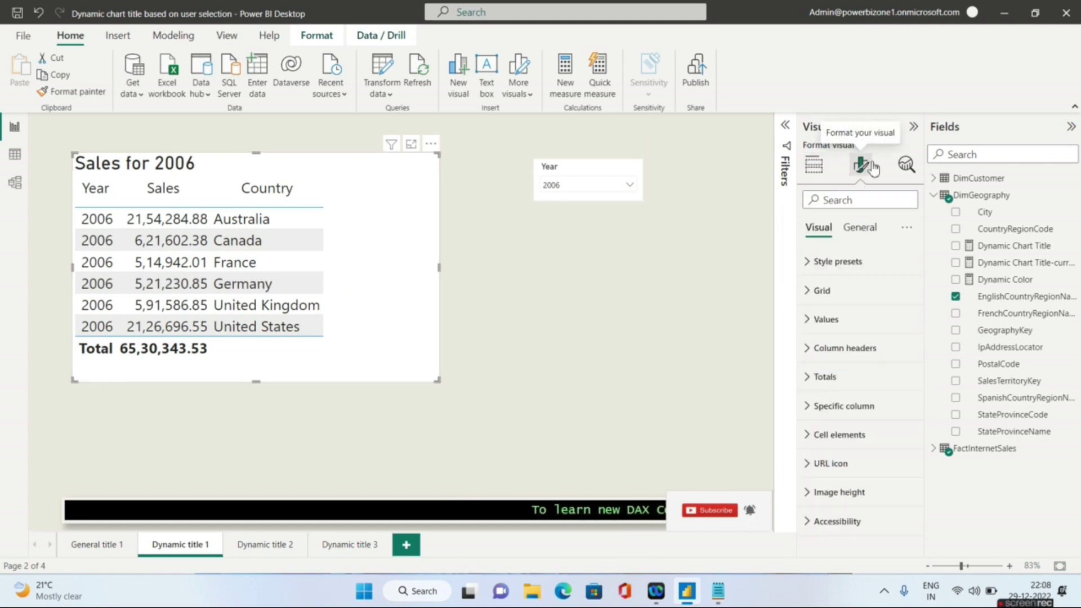
left_click(860, 228)
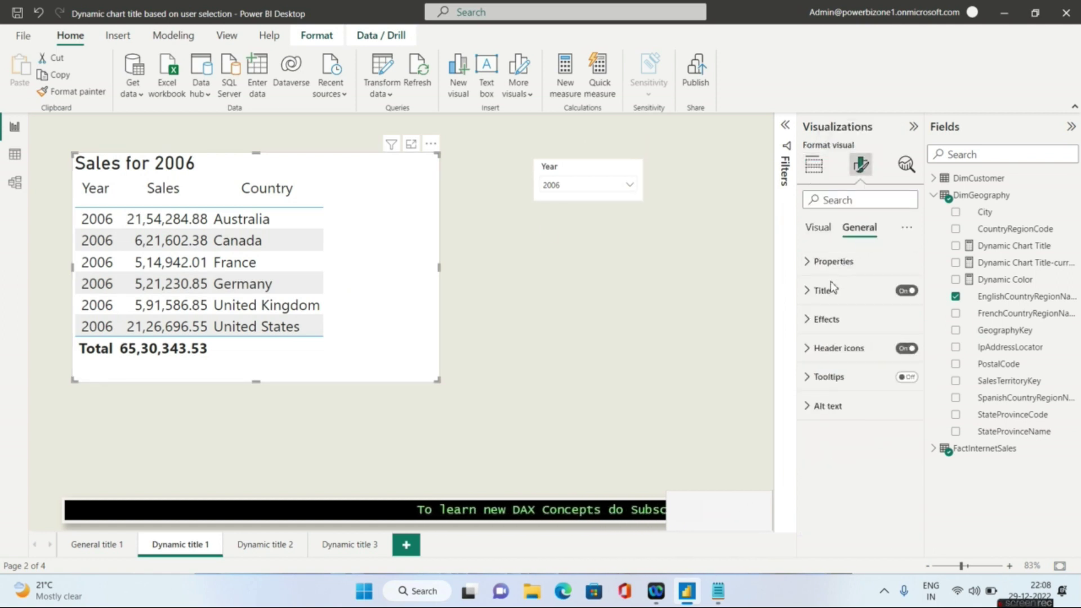
left_click(809, 292)
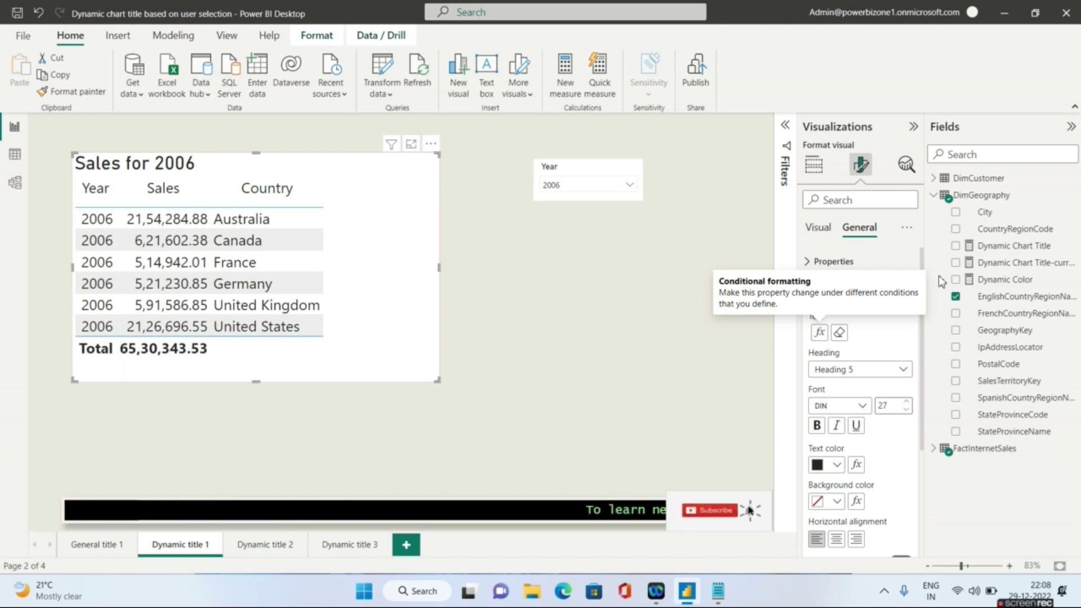
left_click(1005, 247)
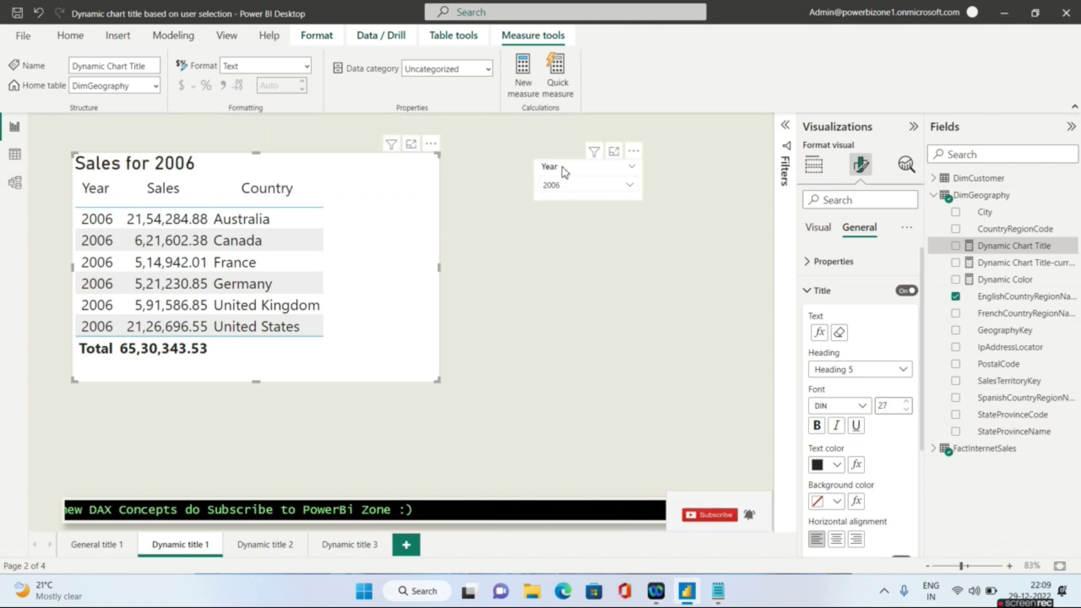
Step: Show which field the Year slicer uses and set the slicer to 2005
left_click(574, 177)
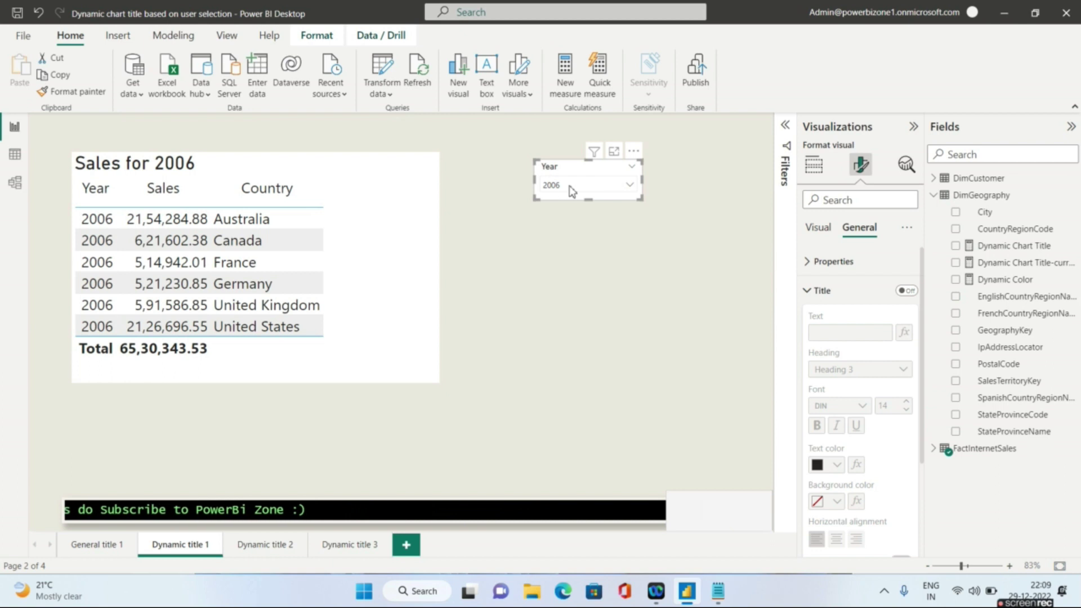
left_click(814, 164)
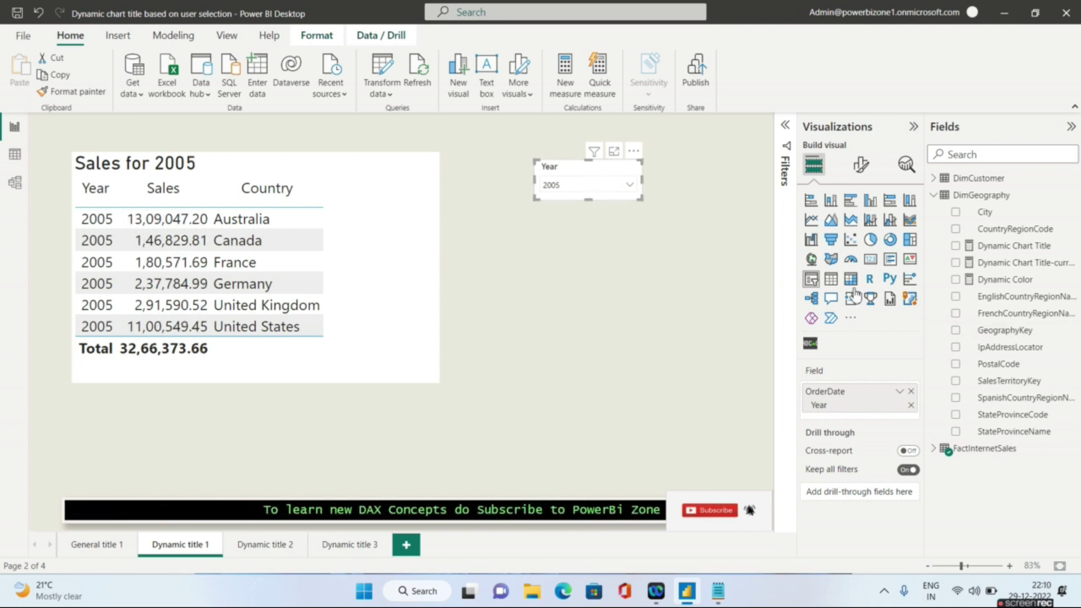
Step: Open the Dynamic Chart Title measure's formula and examine its SELECTEDVALUE expression on the order date year
left_click(1017, 246)
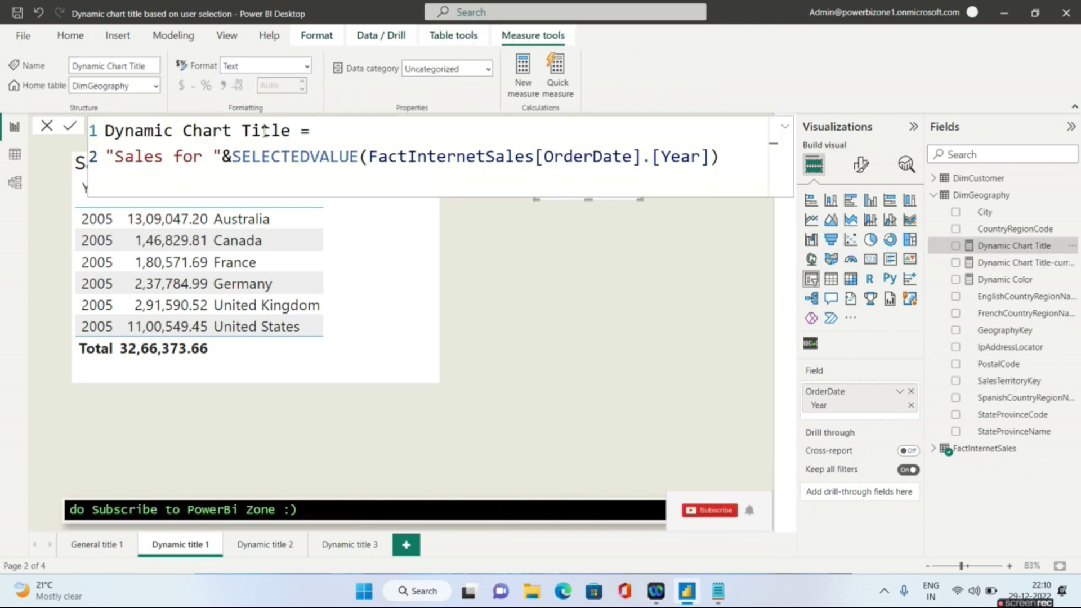
left_click_drag(233, 154, 676, 150)
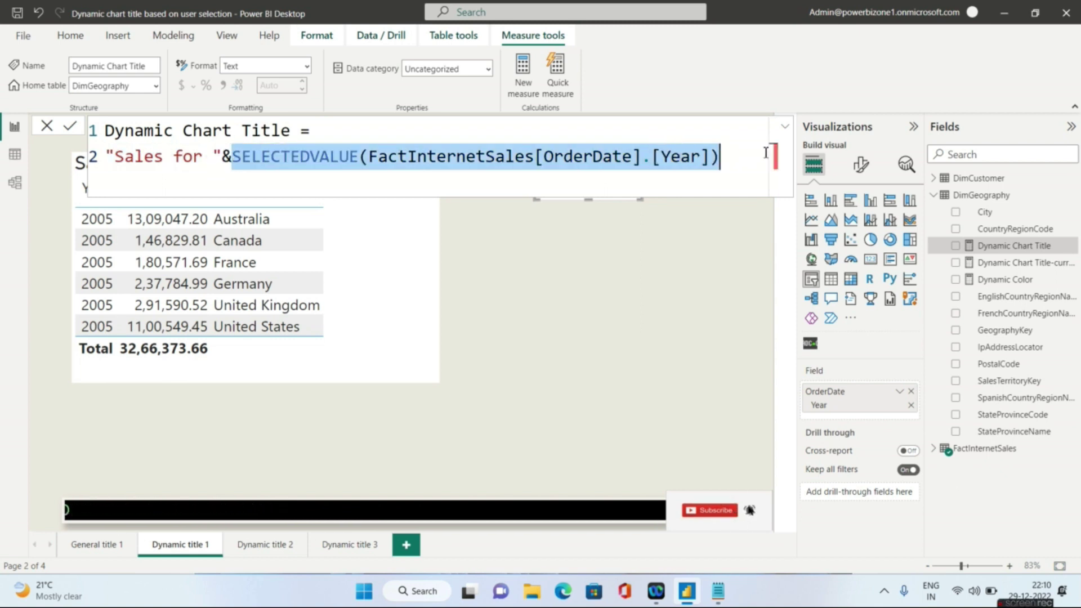
left_click(603, 162)
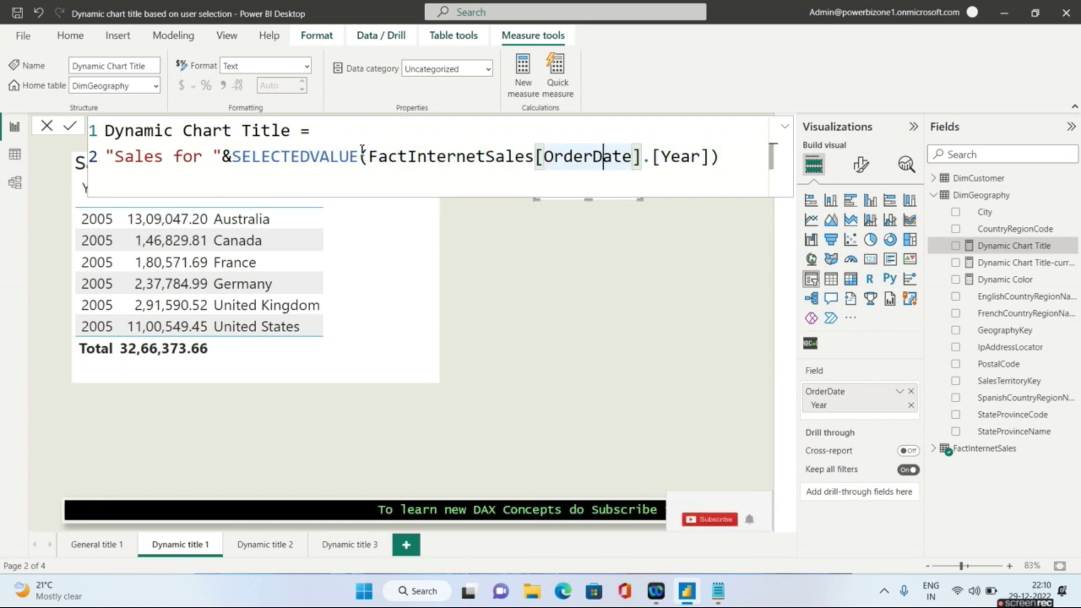
Step: Highlight the "Sales for " text prefix in the Dynamic Chart Title formula to examine it
left_click_drag(232, 160, 173, 157)
key("shift+Left")
key("shift+Left")
key("shift+Left")
key("shift+Left")
key("shift+Left")
key("shift+Left")
key("shift+Left")
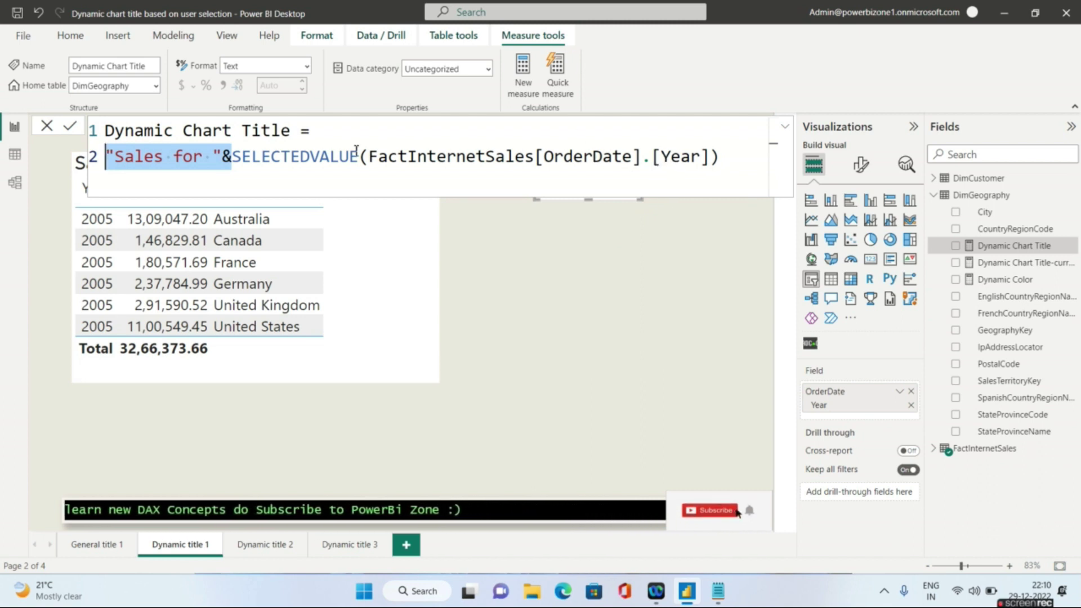
Step: Examine how the & operator joins the text prefix to SELECTEDVALUE, and close the measure's formula without changes
left_click(235, 157)
double_click(235, 156)
double_click(227, 157)
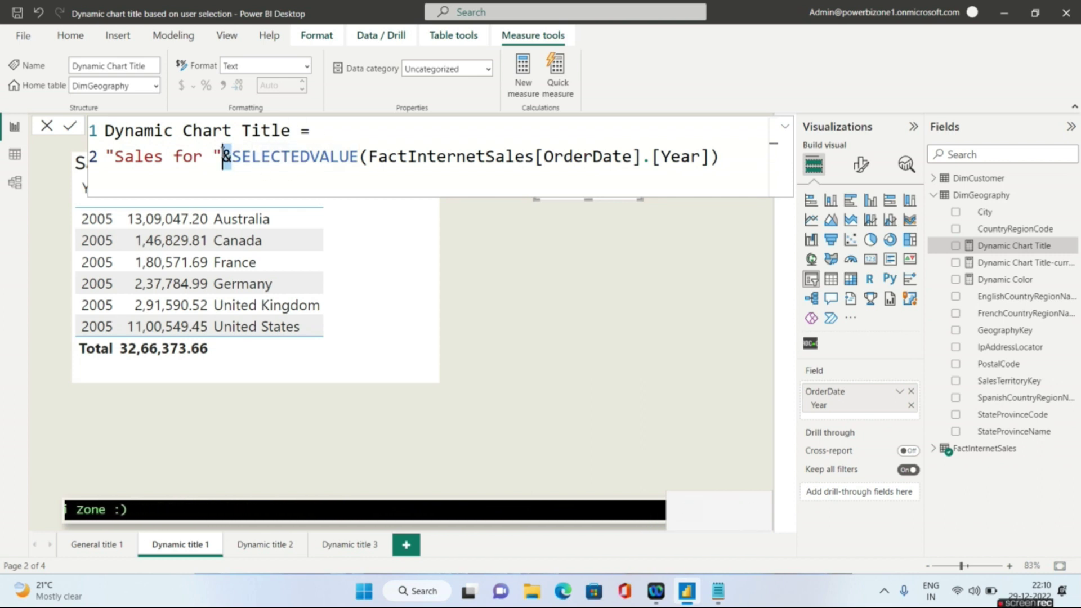
left_click(236, 162)
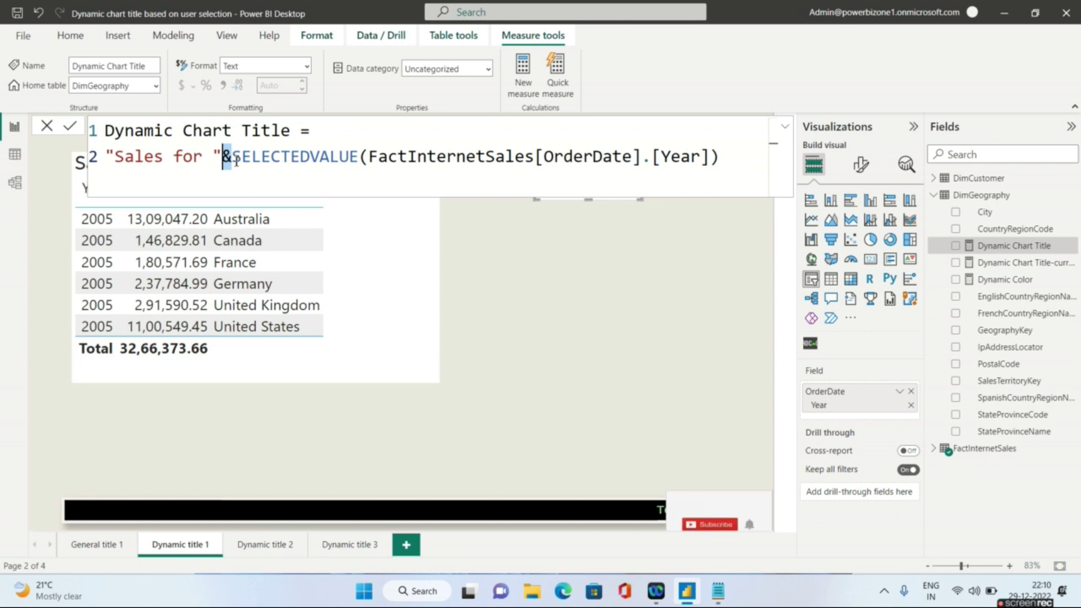
double_click(265, 161)
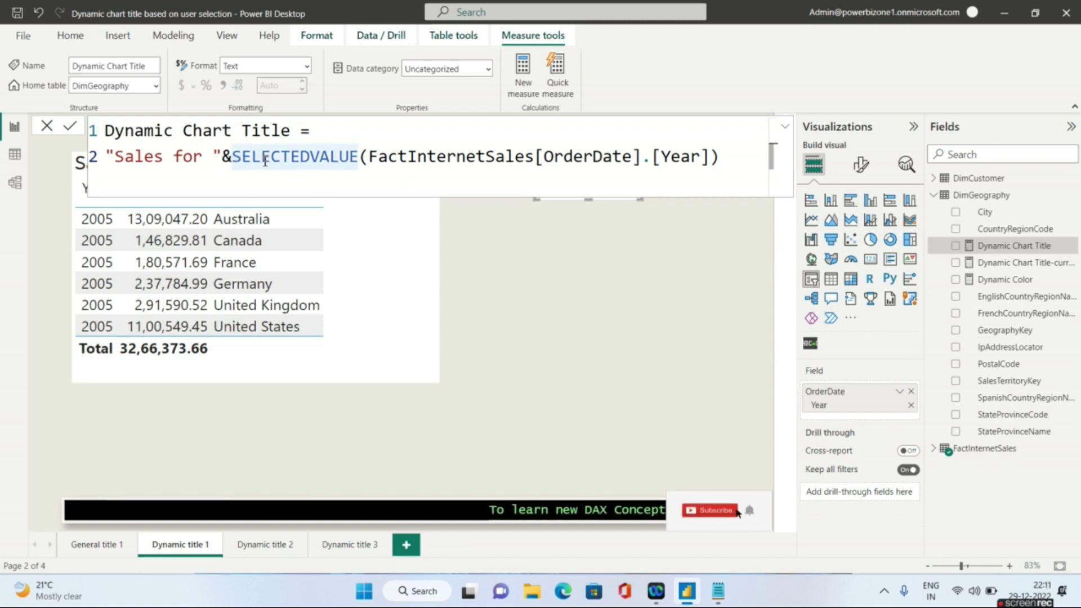
left_click_drag(226, 157, 109, 158)
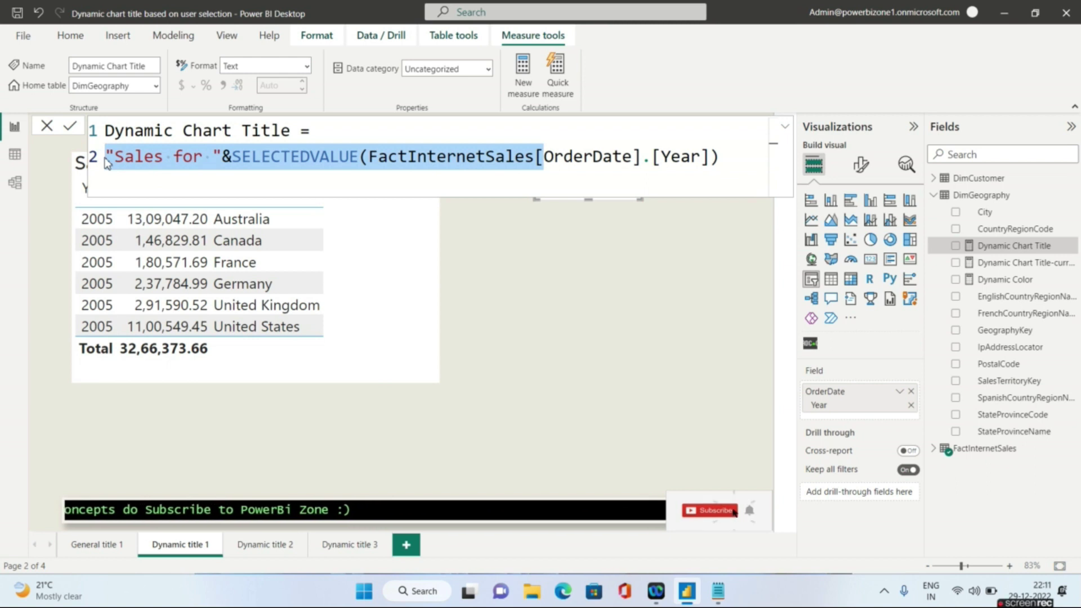
left_click(49, 134)
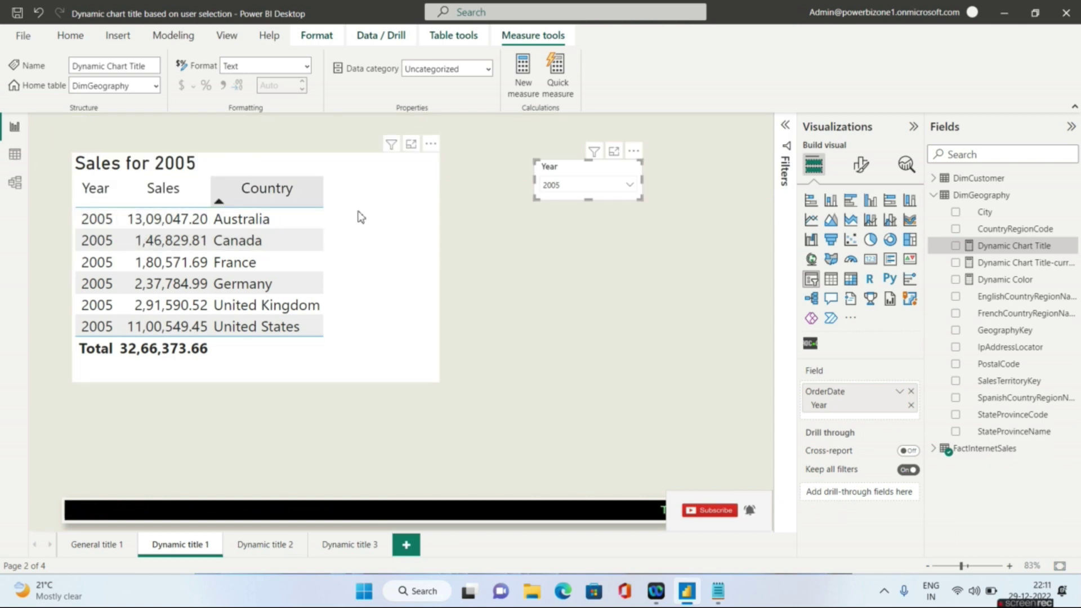
Step: Base the sales table's title text on the Dynamic Chart Title measure from DimGeography through conditional formatting by field value
left_click(409, 258)
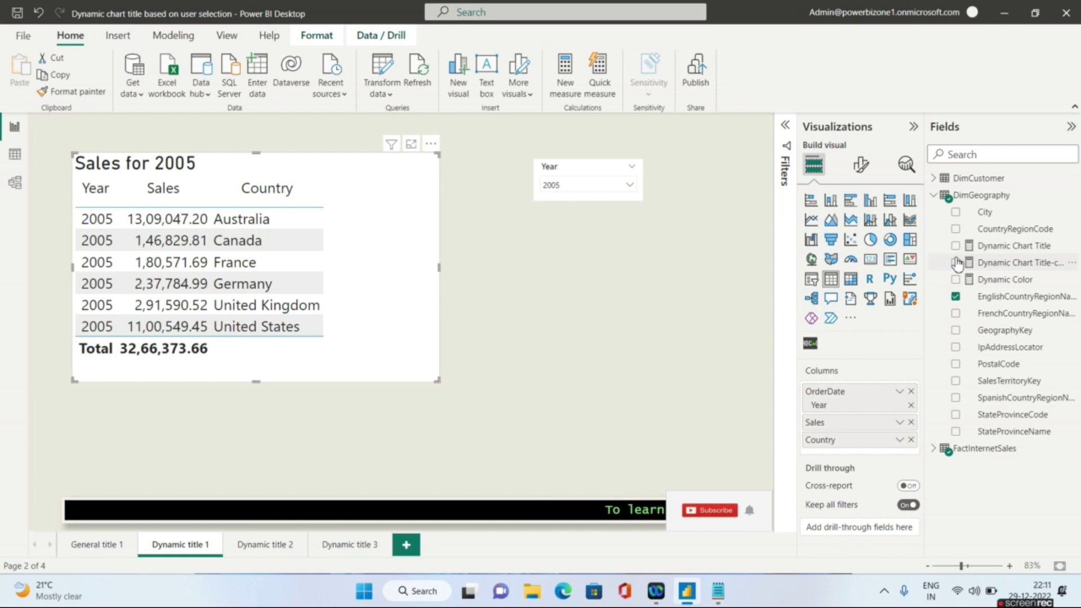
left_click(866, 173)
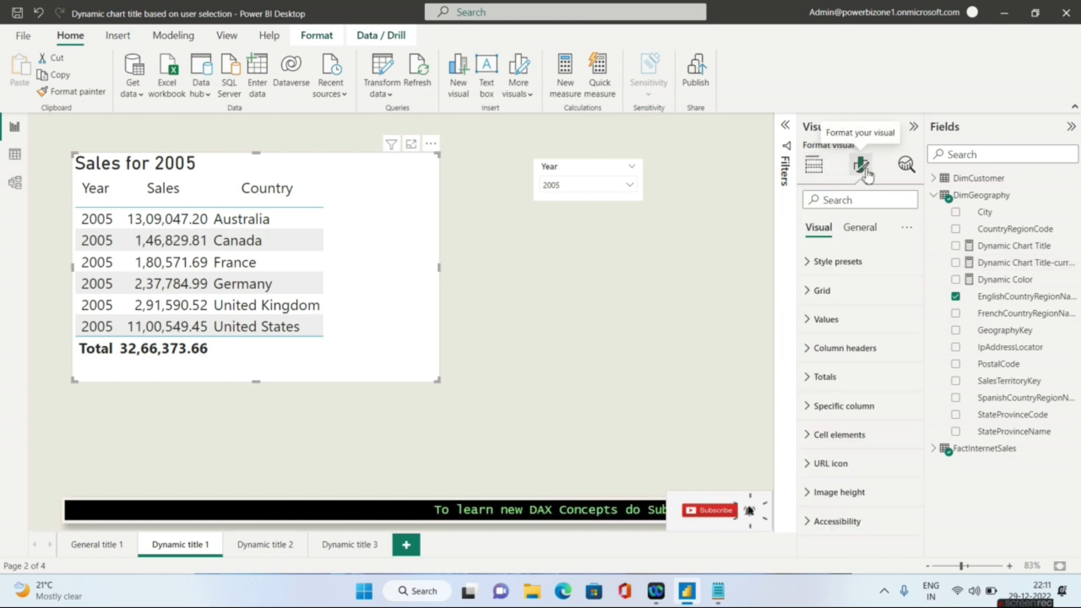
left_click(871, 233)
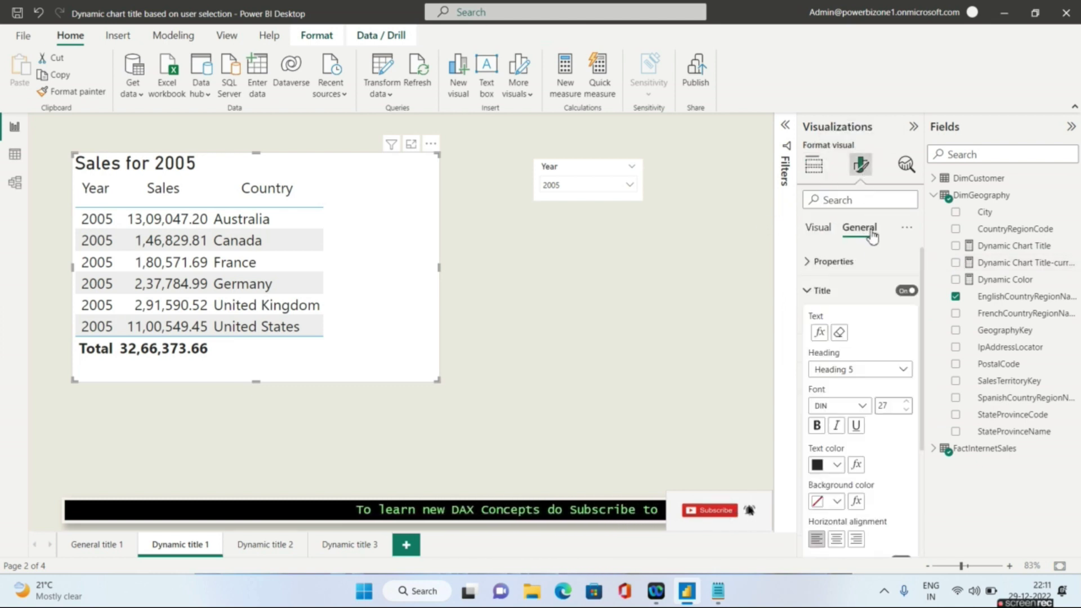
left_click(820, 333)
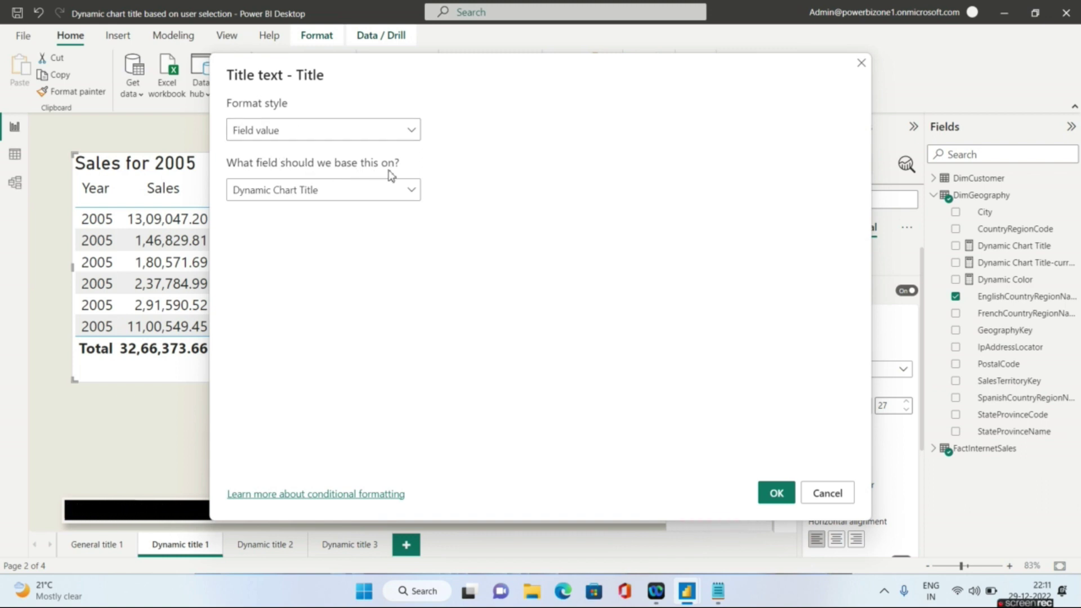
left_click(360, 194)
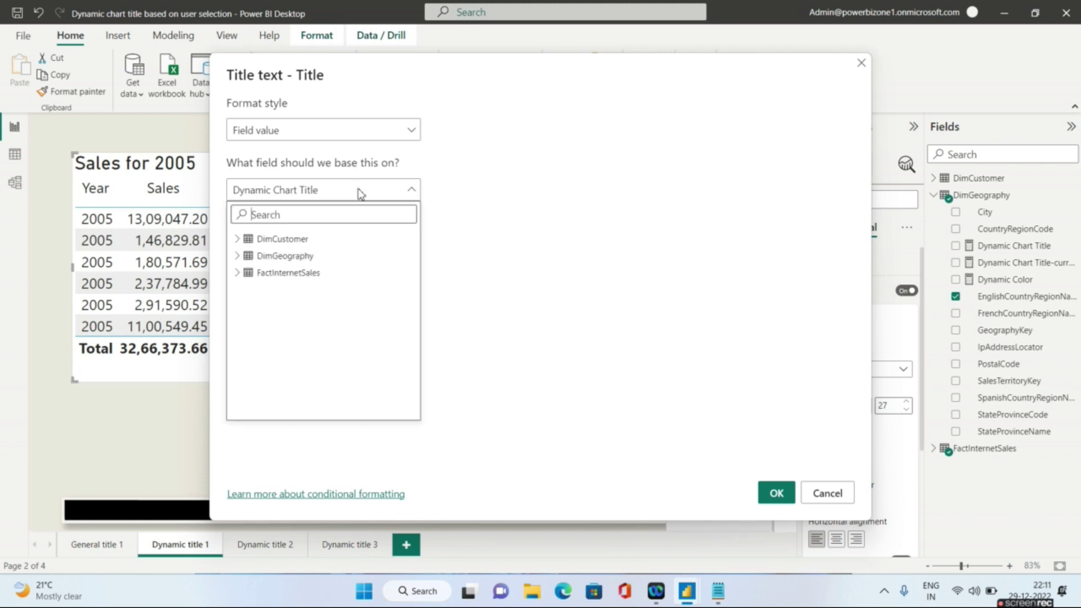
left_click(239, 257)
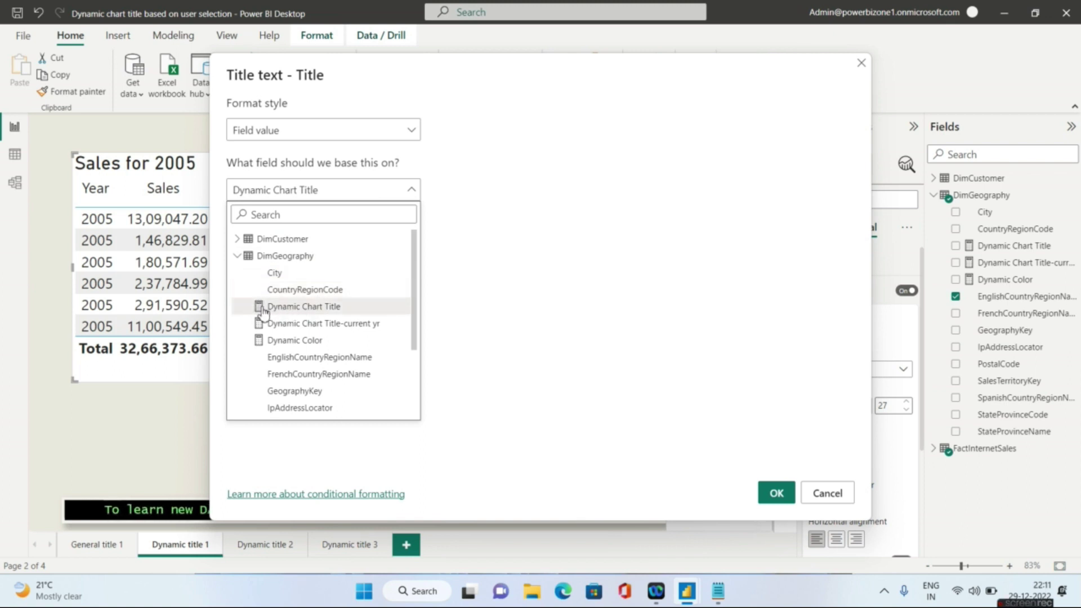
left_click(325, 310)
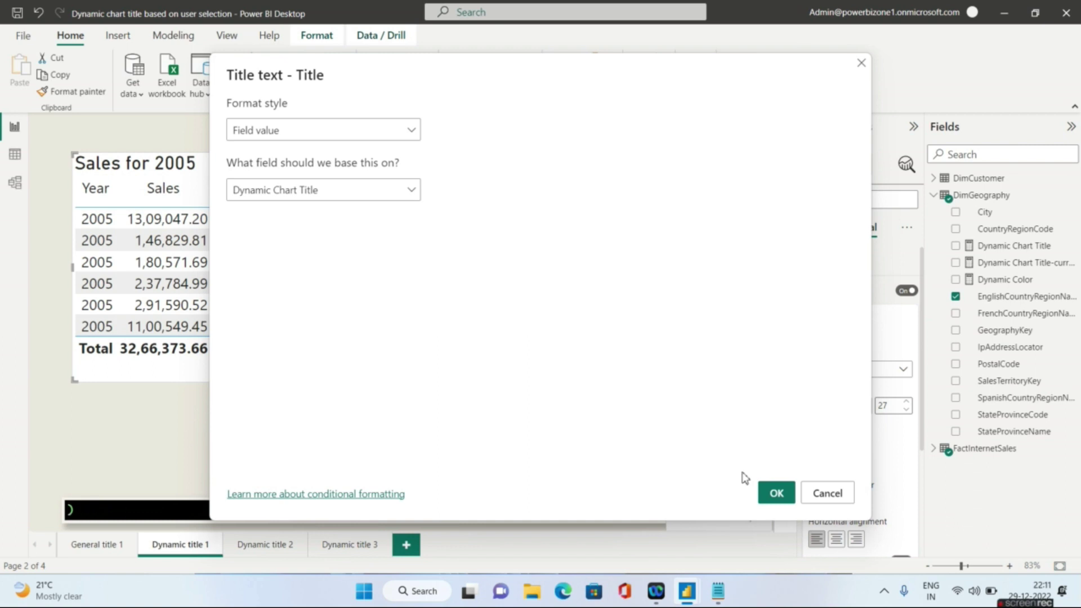
left_click(776, 493)
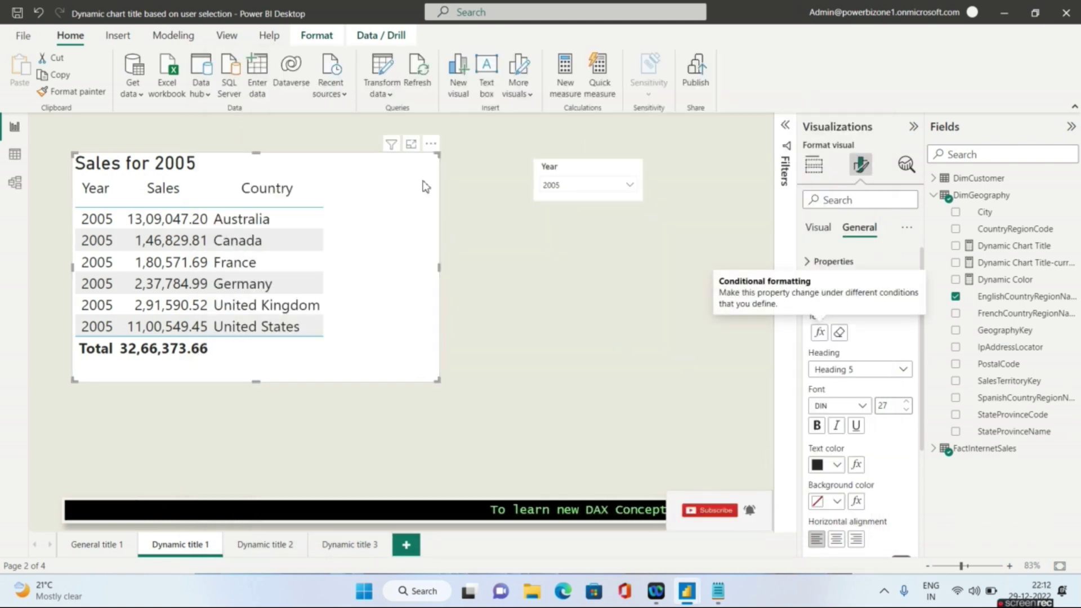
Step: Test the table's dynamic title by setting the Year slicer to 2007 and to 2008
left_click(562, 190)
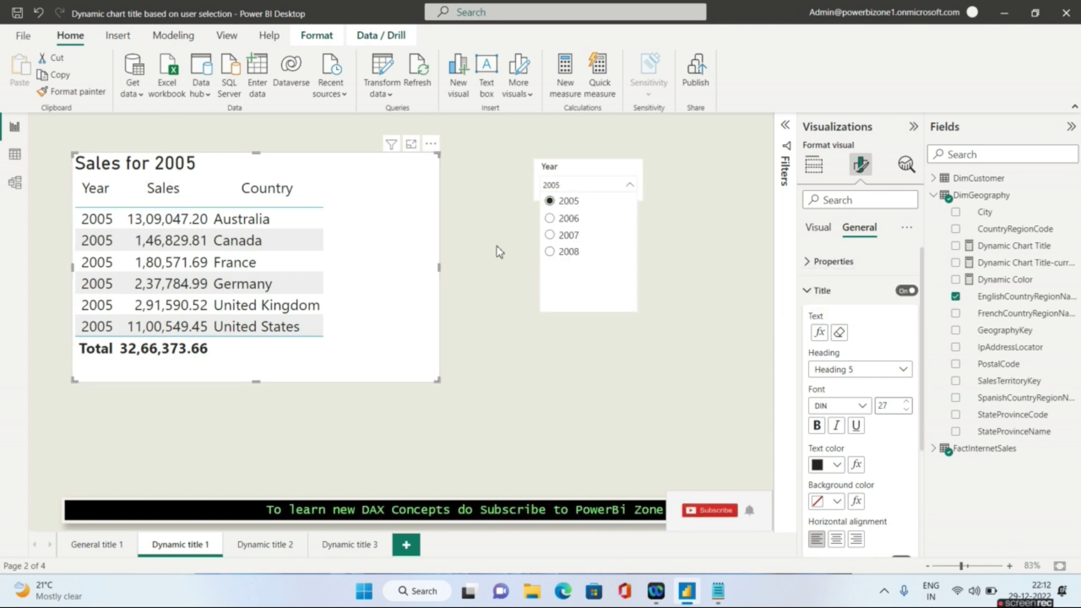
left_click(555, 235)
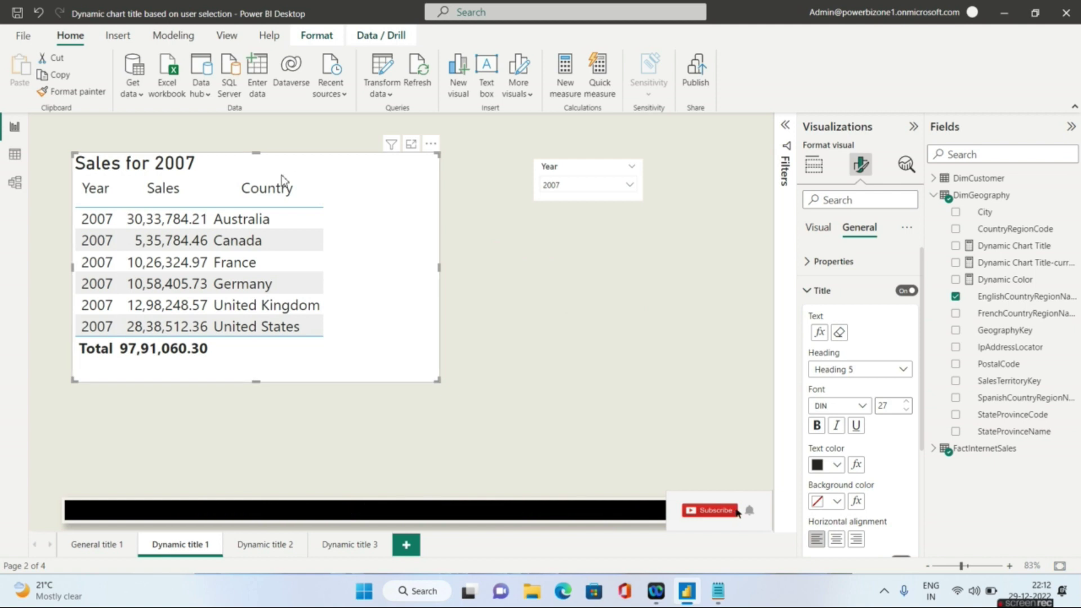
left_click(563, 190)
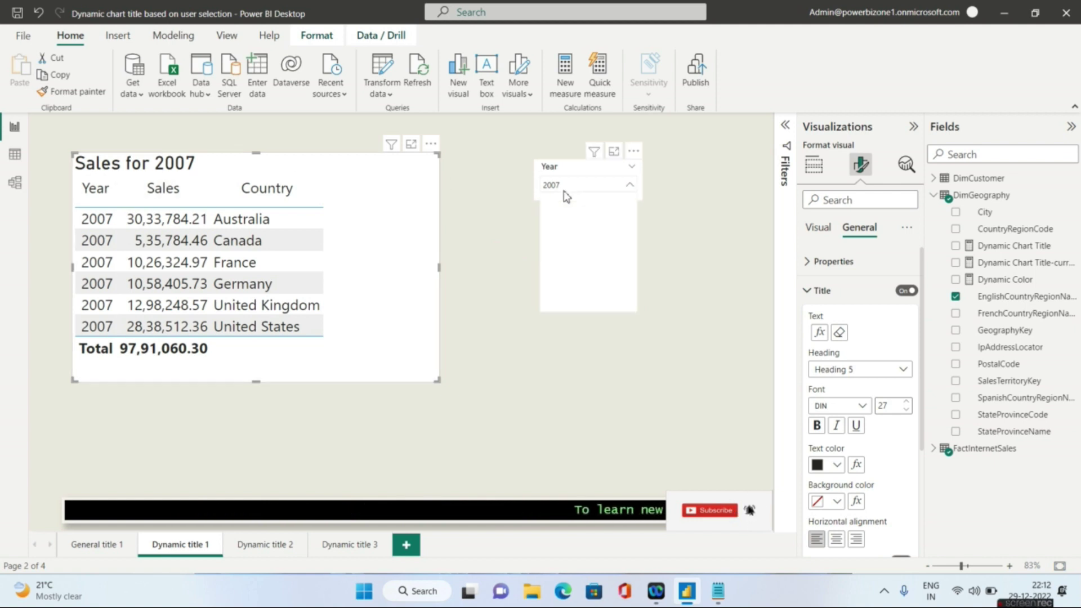
left_click(562, 254)
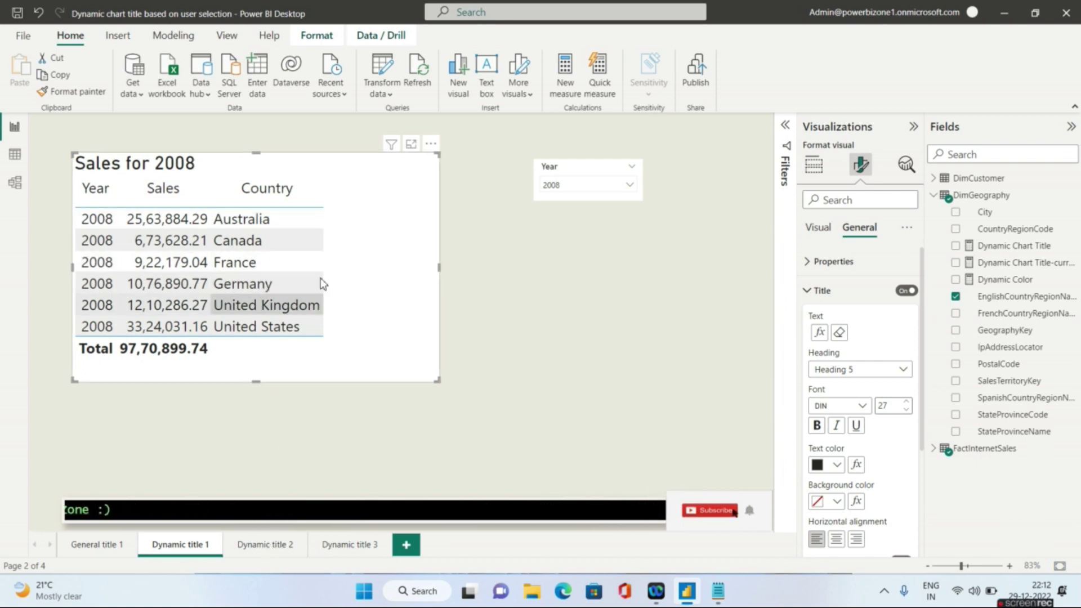
Step: Go to the Dynamic title 2 page and test the title color by setting the Year slicer to 2006 and to 2008
left_click(275, 546)
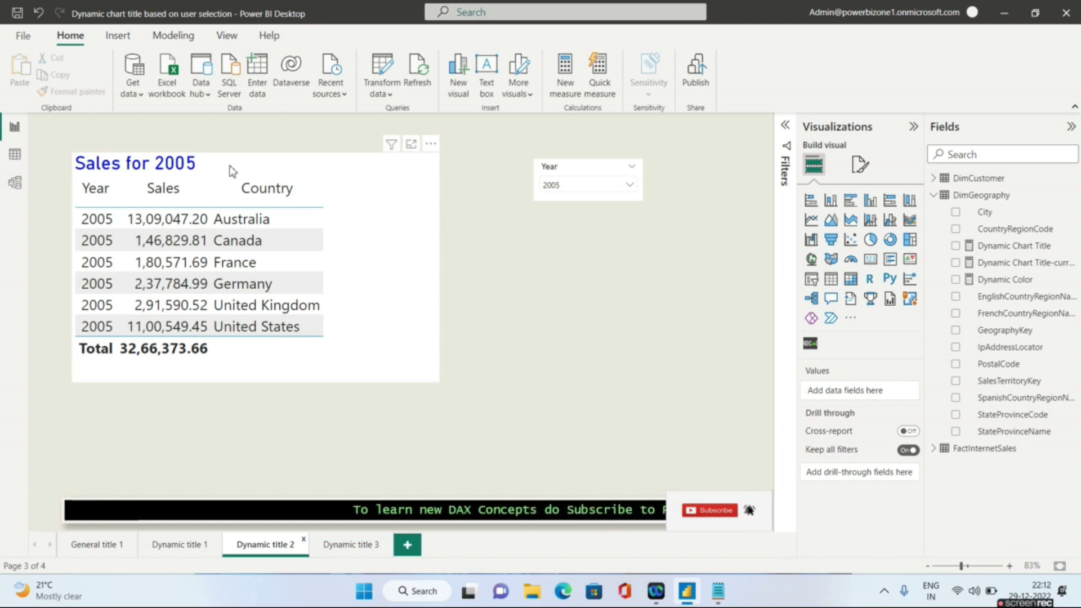
left_click(559, 186)
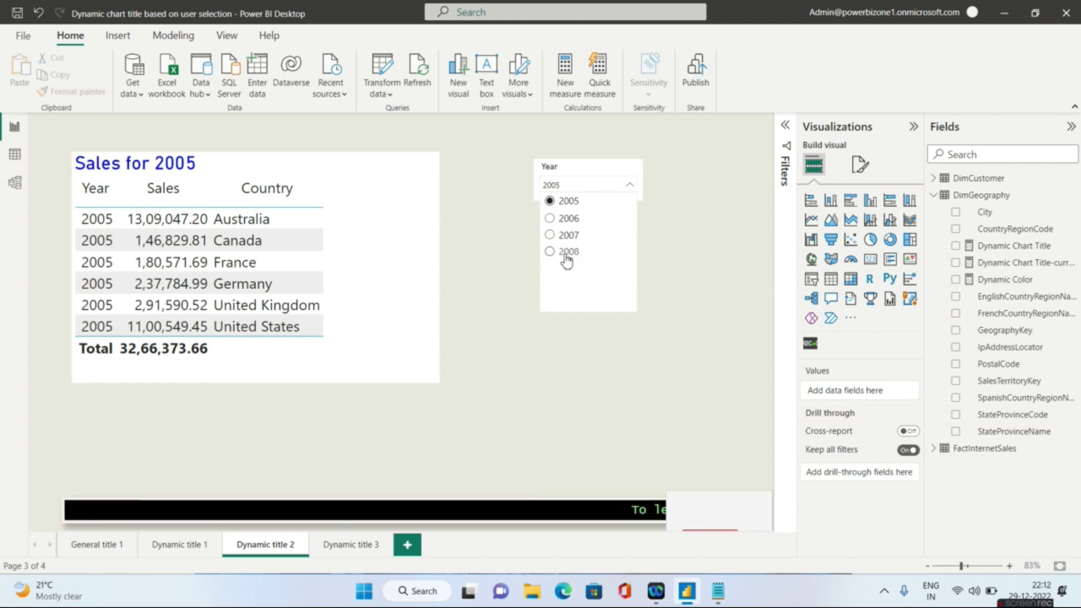
left_click(551, 221)
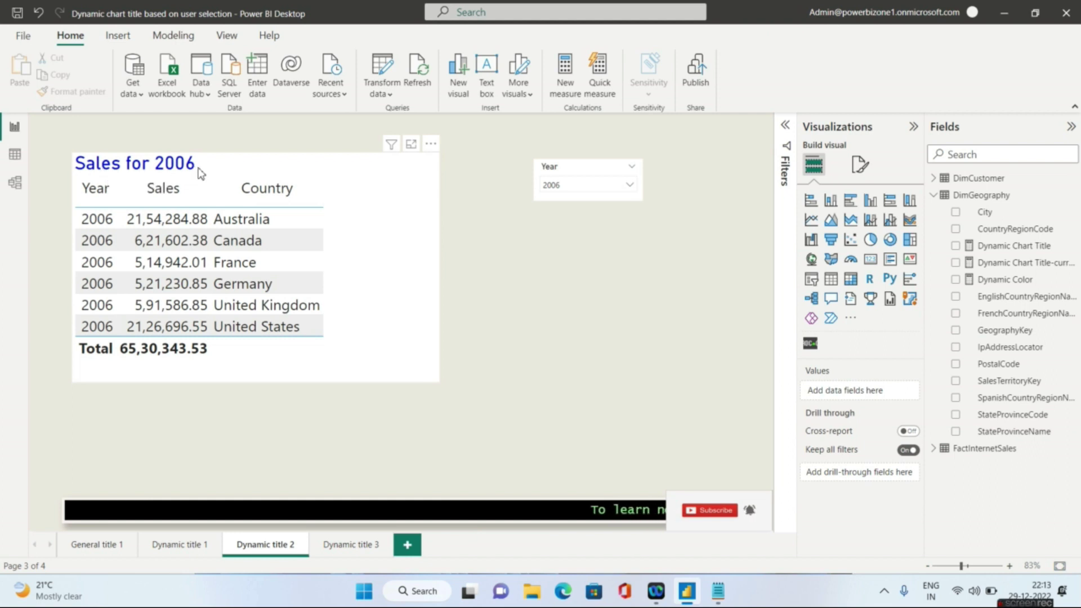
left_click(558, 186)
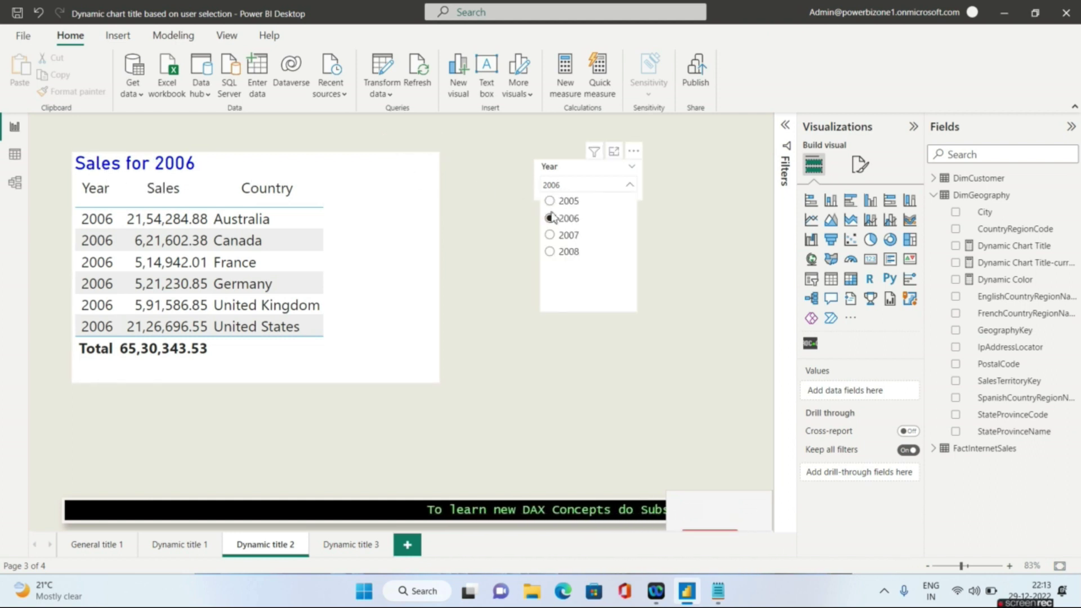
left_click(552, 253)
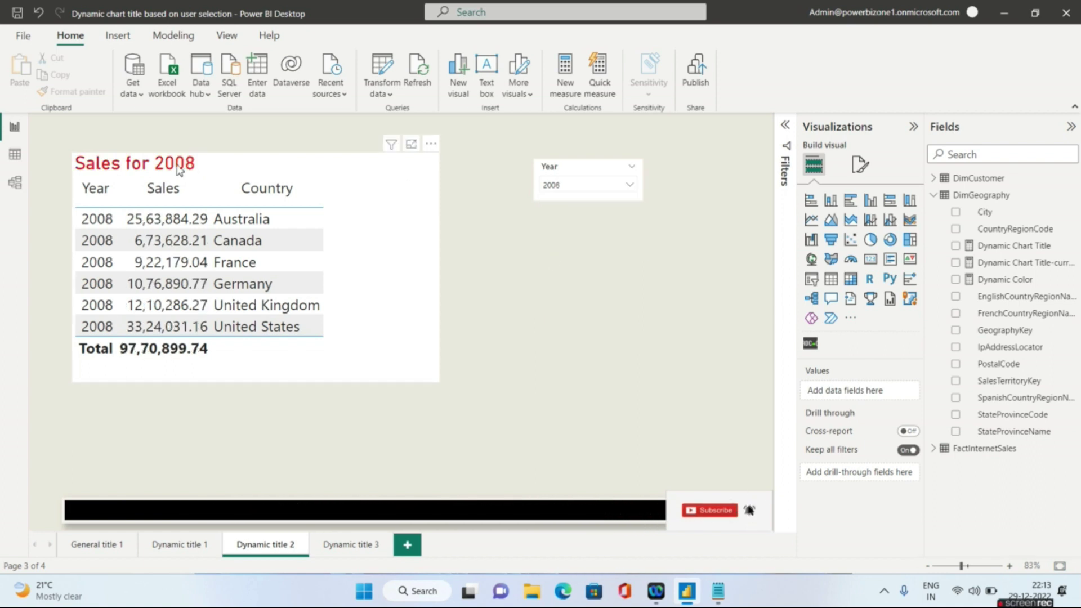
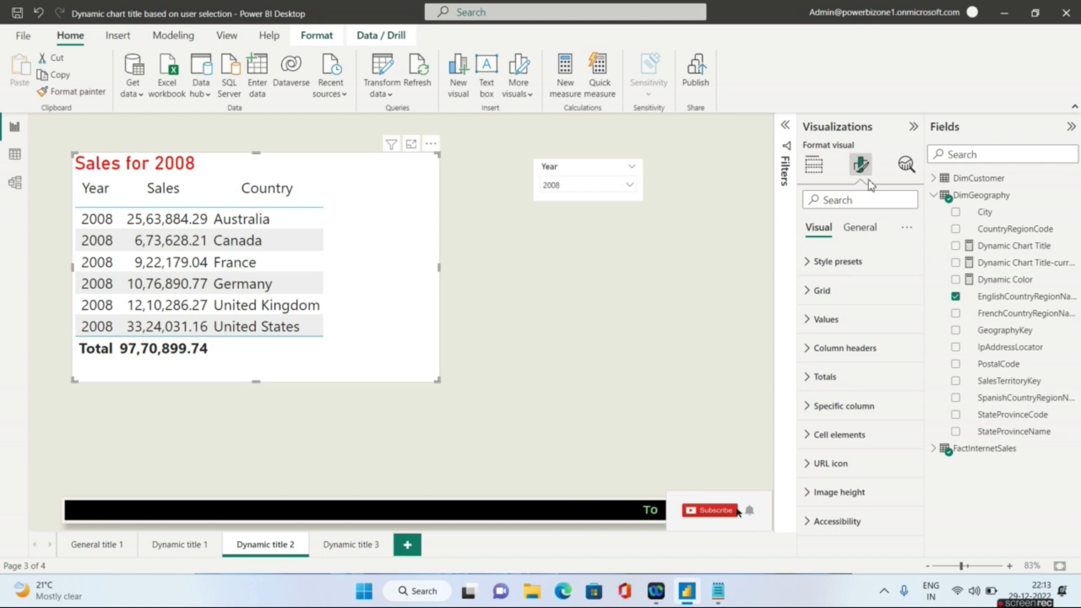
Step: Open the sales table's title formatting and bring its text color settings into view
left_click(870, 228)
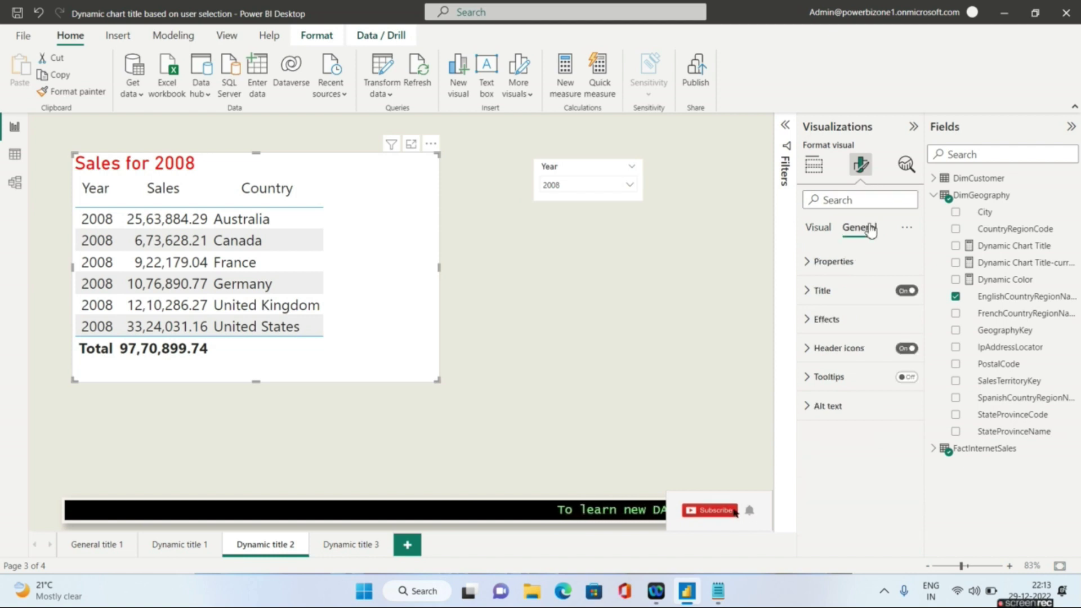
left_click(815, 298)
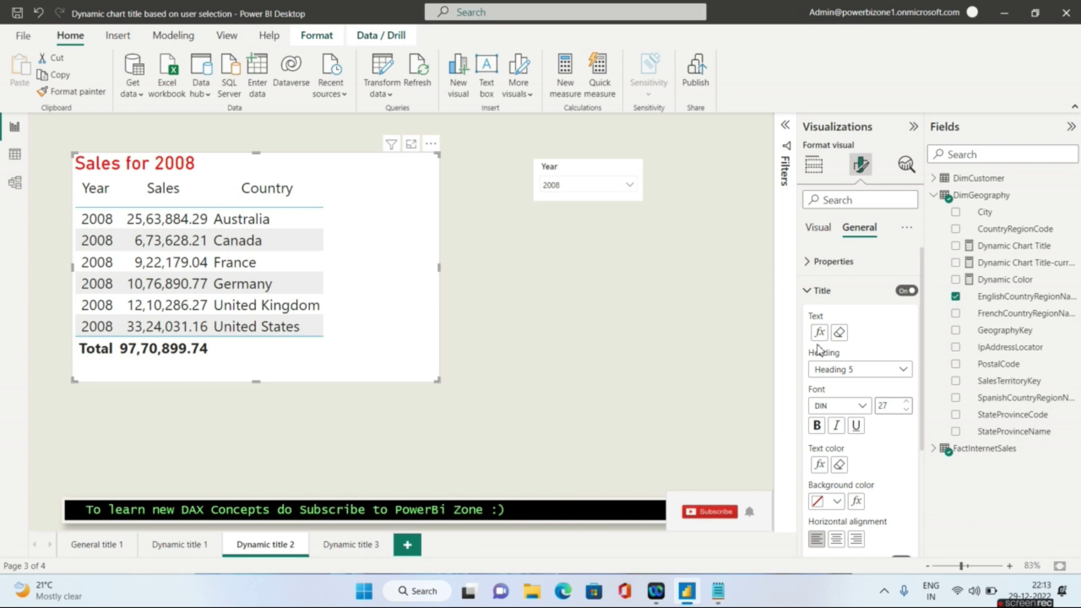
left_click_drag(920, 364, 921, 414)
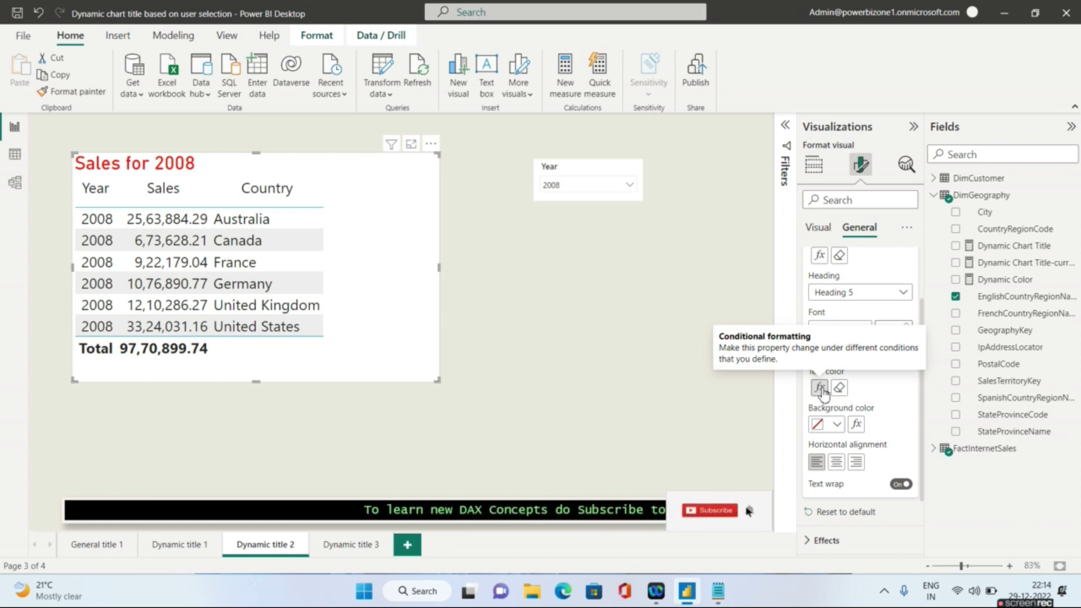
Step: Open the Dynamic Color measure's formula, put switch on its own line and highlight the SELECTEDVALUE expression to examine it
left_click(1003, 281)
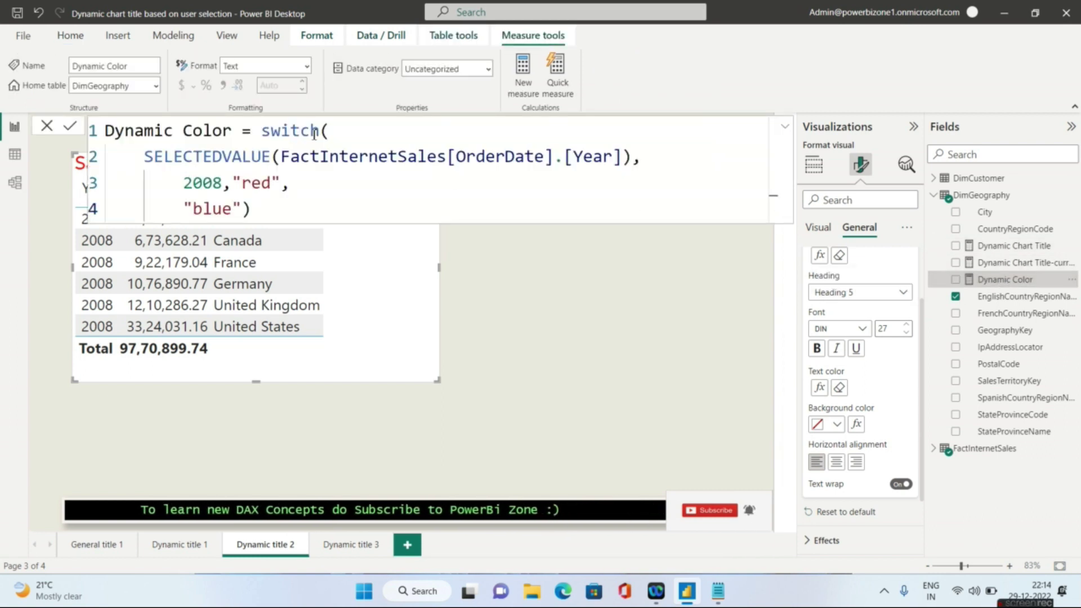
left_click(262, 130)
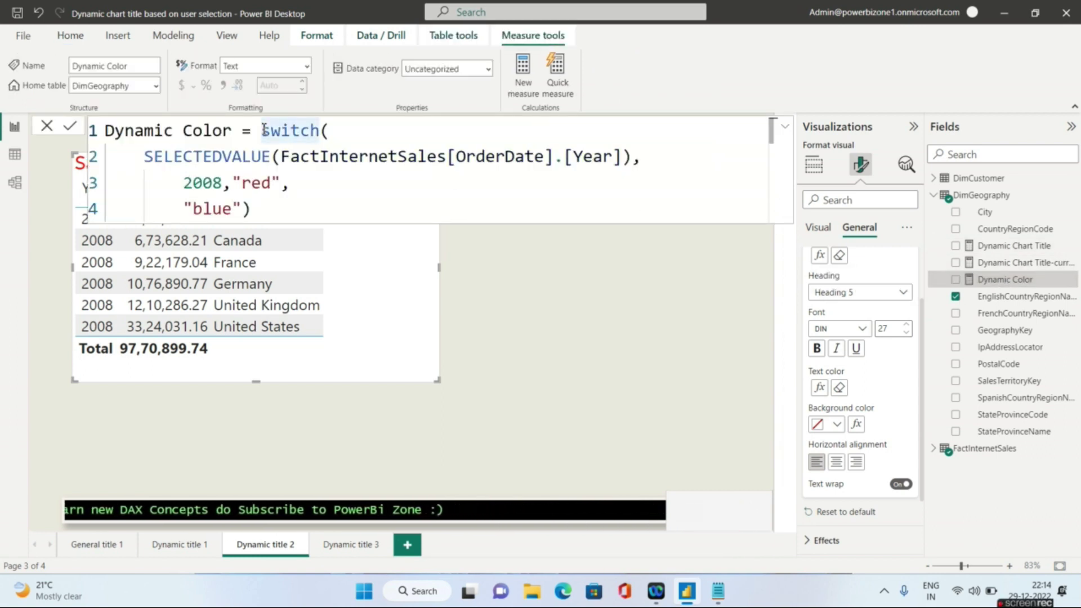
key("shift+Return")
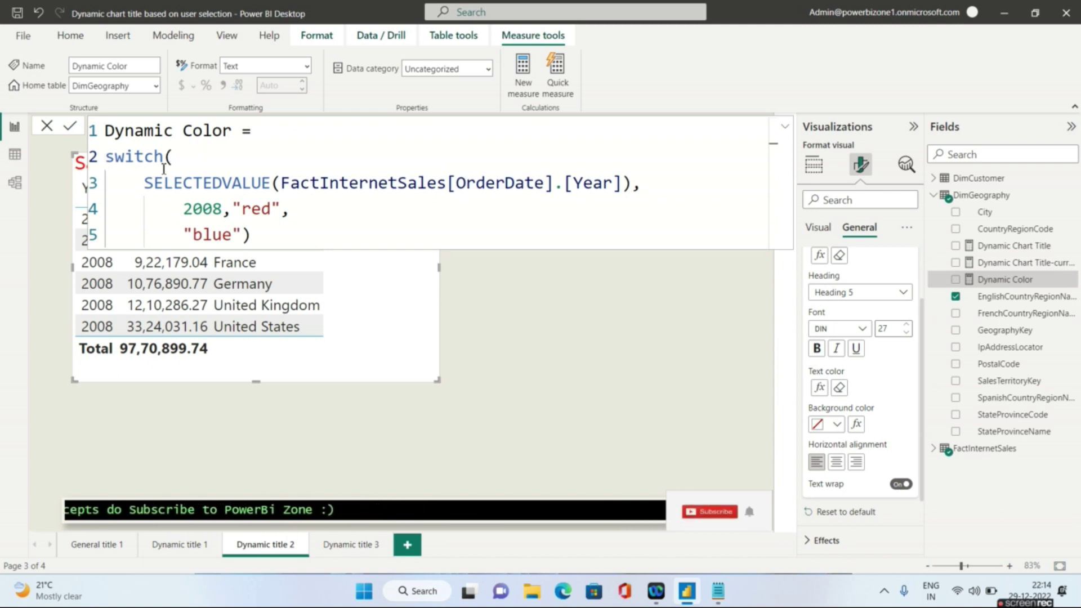
double_click(146, 183)
left_click_drag(330, 183, 602, 182)
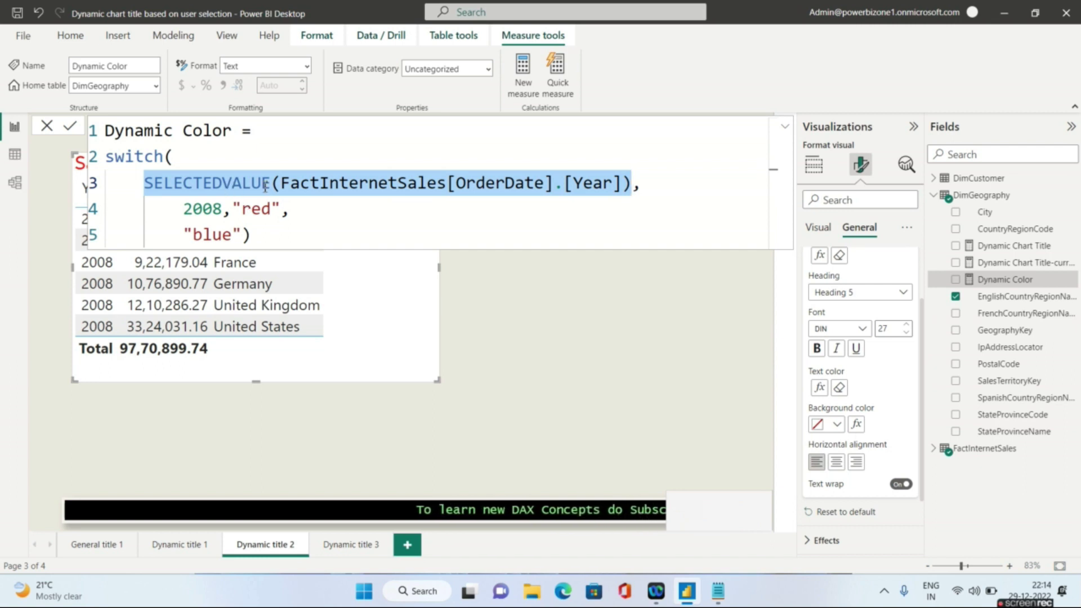
Step: Highlight the 2008,"red" pair in the Dynamic Color formula to examine the color rule for that year
double_click(187, 209)
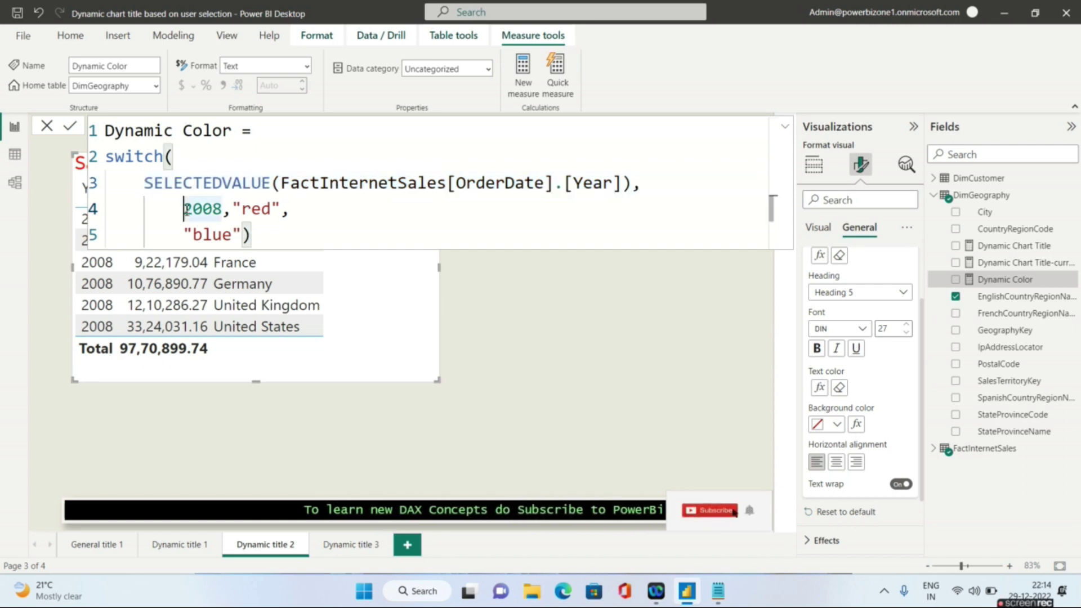
key("shift+Right")
key("shift+Right")
key("shift+Right")
key("shift+Right")
key("shift+Right")
key("shift+Right")
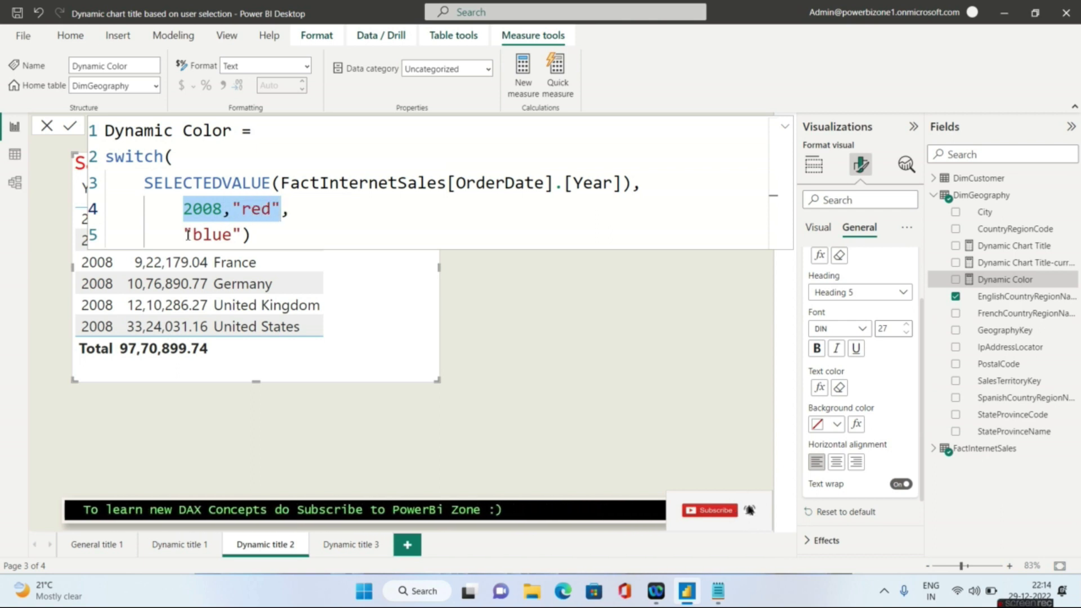
Step: Examine the "red" result and the "blue" default in the Dynamic Color formula, and close it without saving changes
key("Down")
key("Home")
key("shift+Right")
key("shift+Right")
key("shift+Right")
key("shift+Right")
key("shift+Right")
key("shift+Right")
left_click_drag(237, 208, 259, 207)
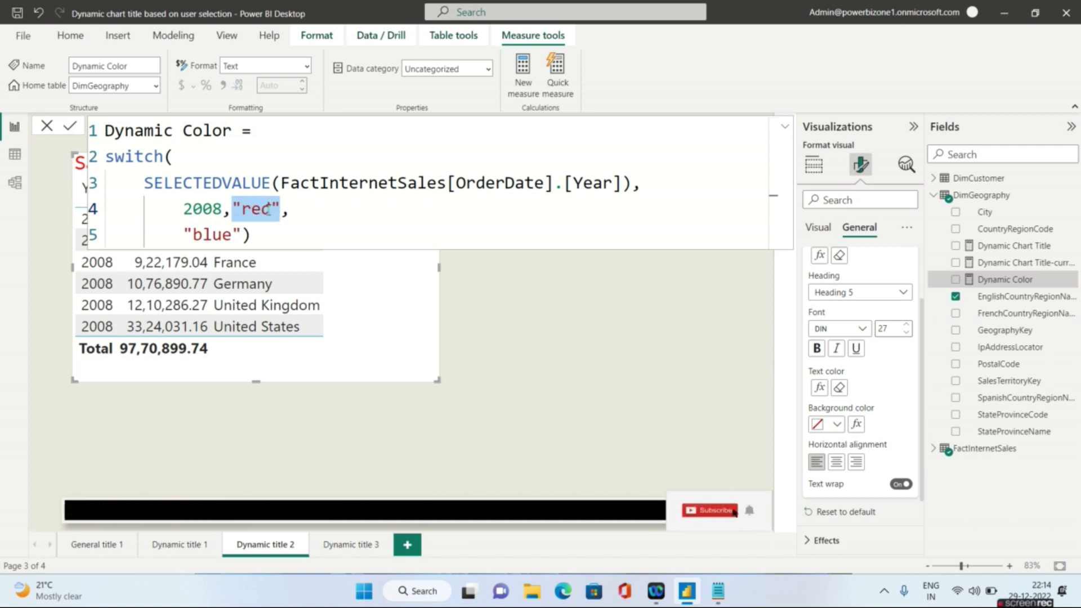
left_click_drag(243, 235, 184, 236)
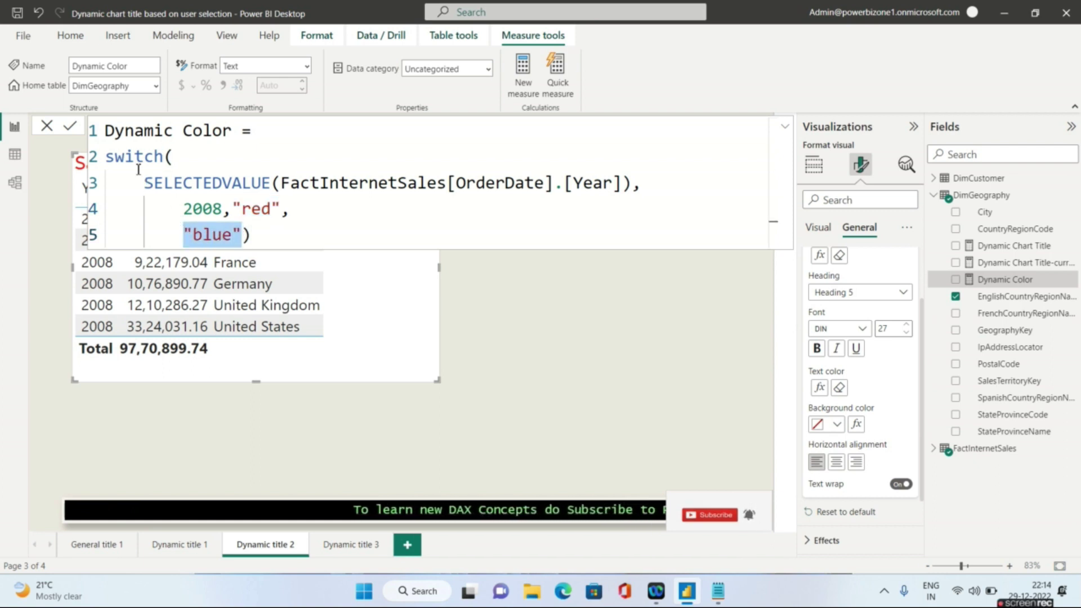
left_click(46, 126)
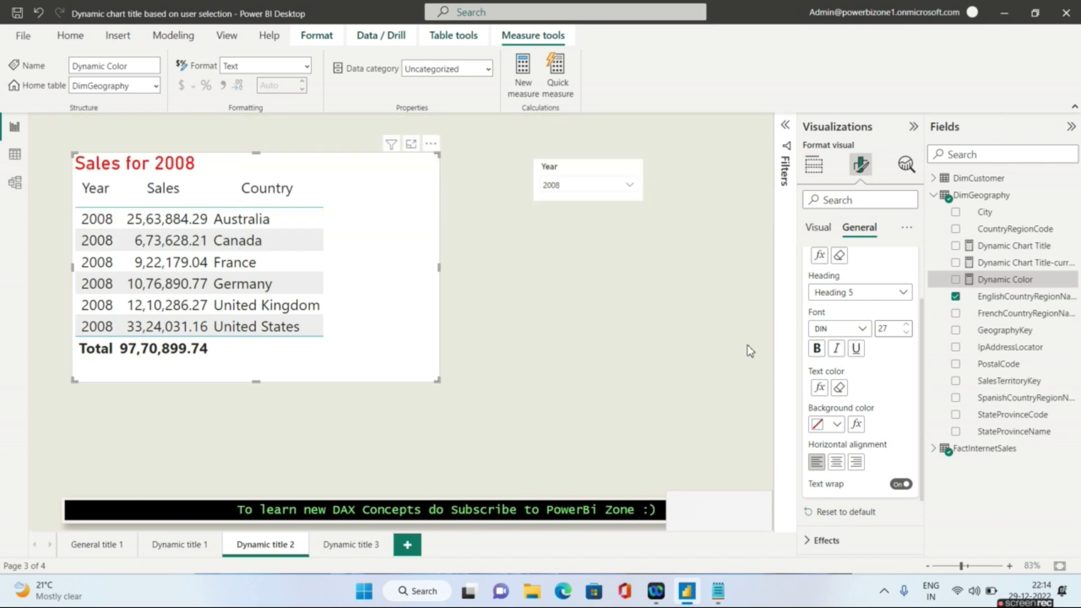
Step: Base the table title's text color on a field value, using the Dynamic Color measure from DimGeography
left_click(819, 388)
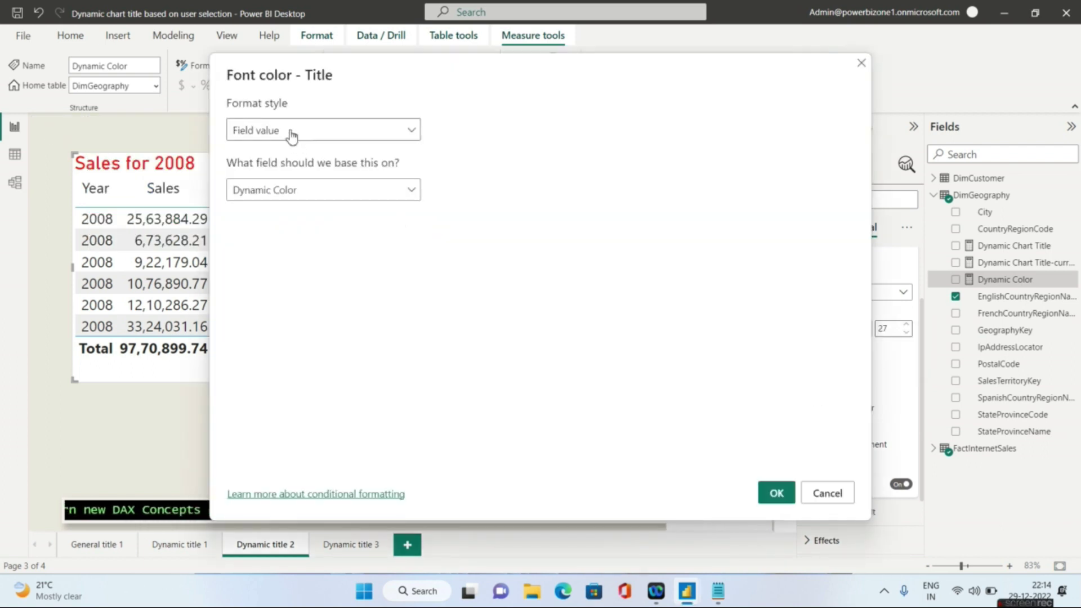
left_click(291, 134)
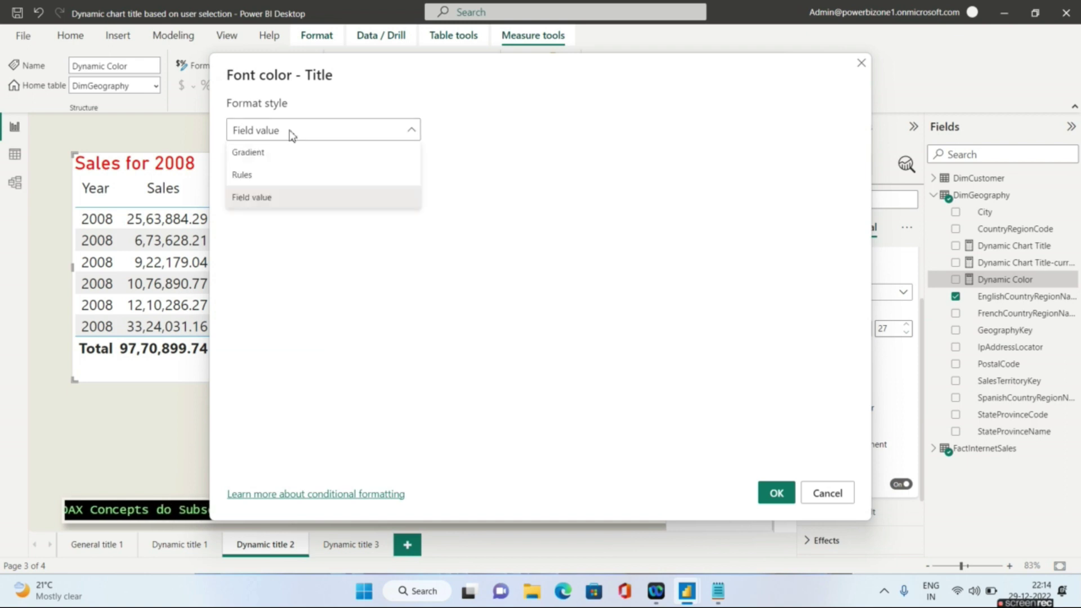
left_click(267, 198)
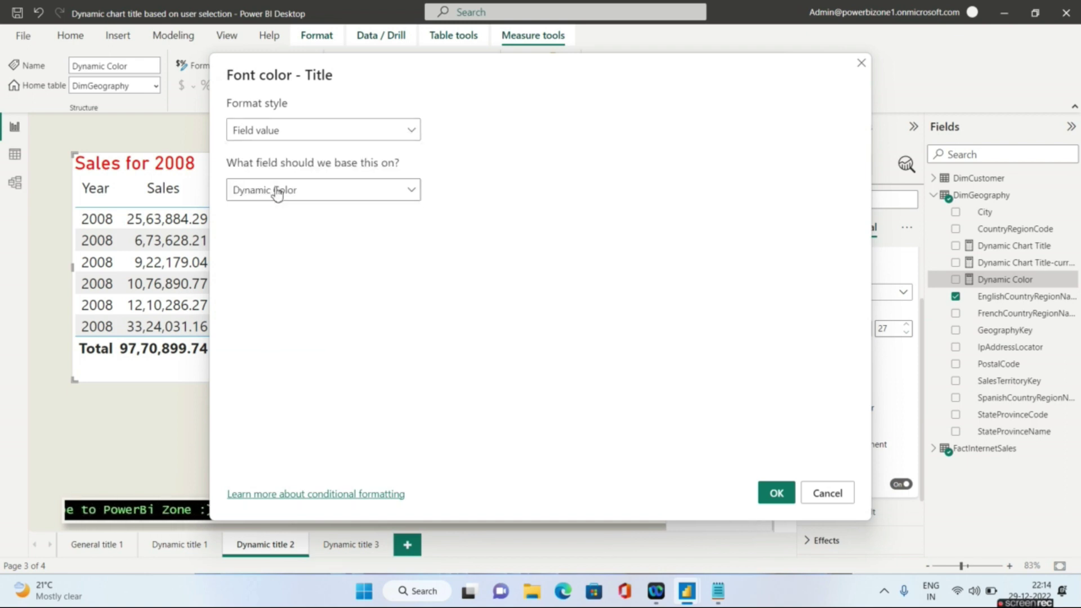
left_click(277, 192)
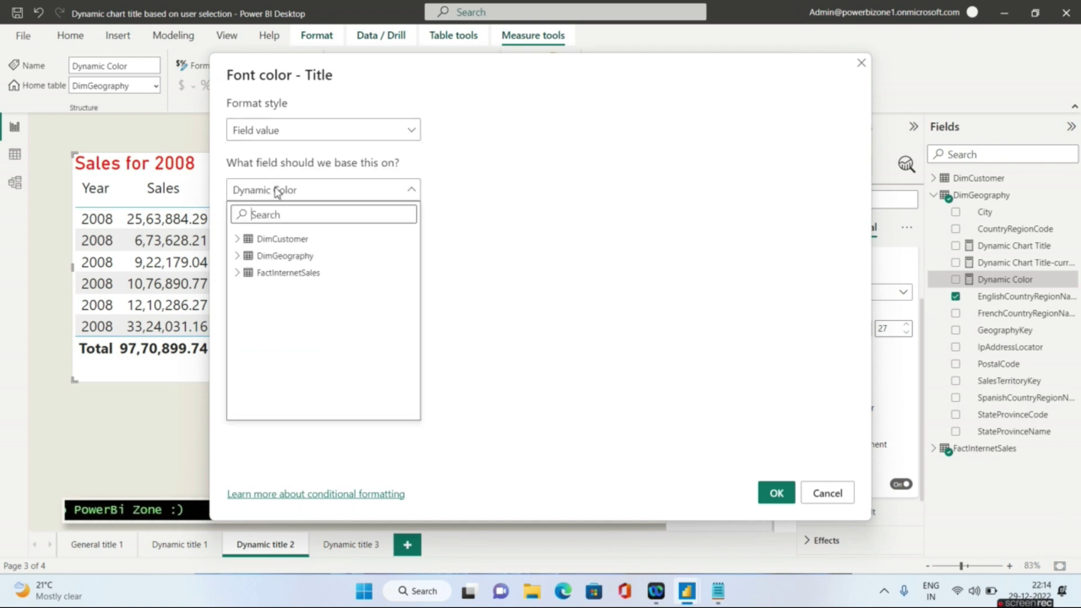
left_click(238, 257)
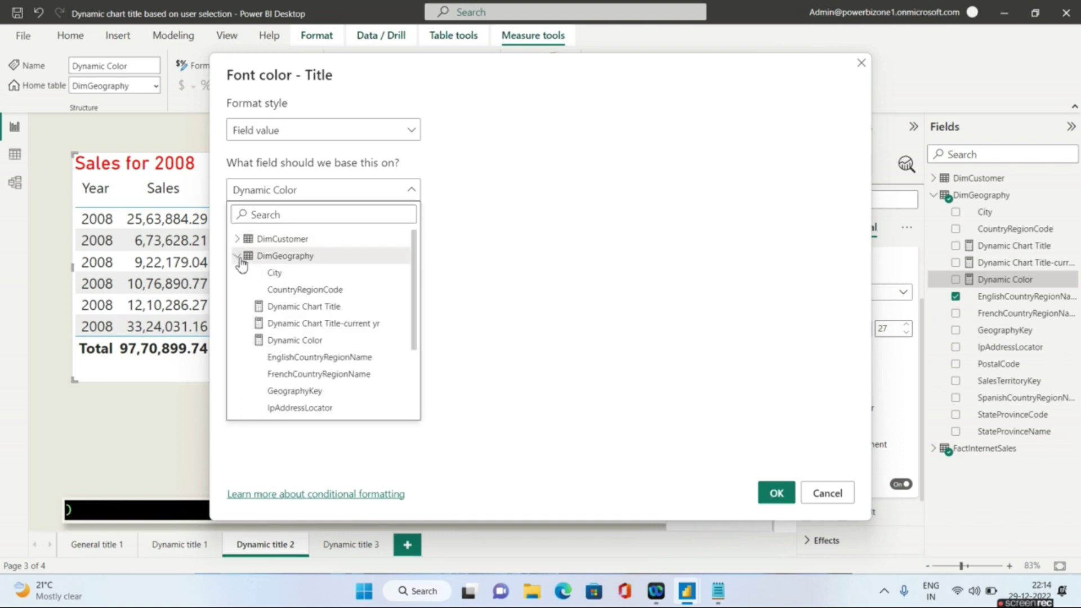
left_click(293, 342)
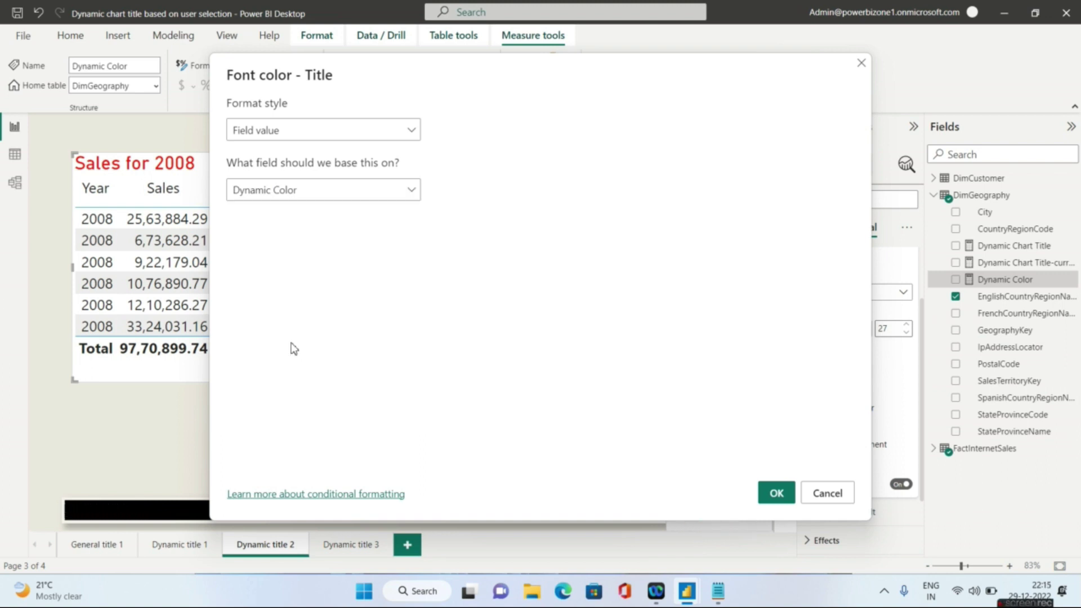
left_click(777, 494)
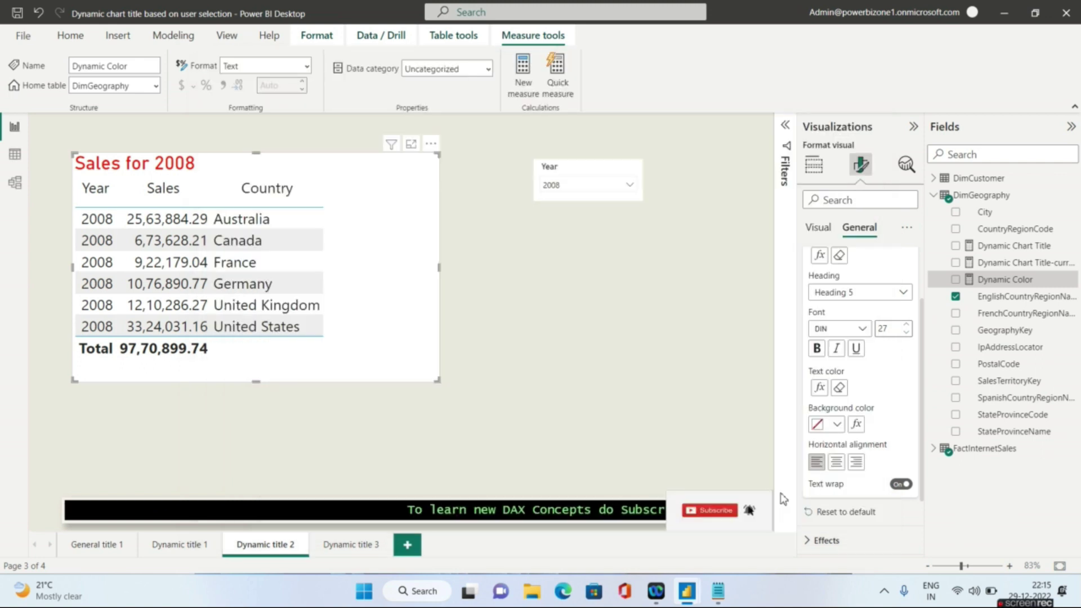
Step: Set the year slicer to 2007 and after that to 2005 to test the title's dynamic color
left_click(583, 190)
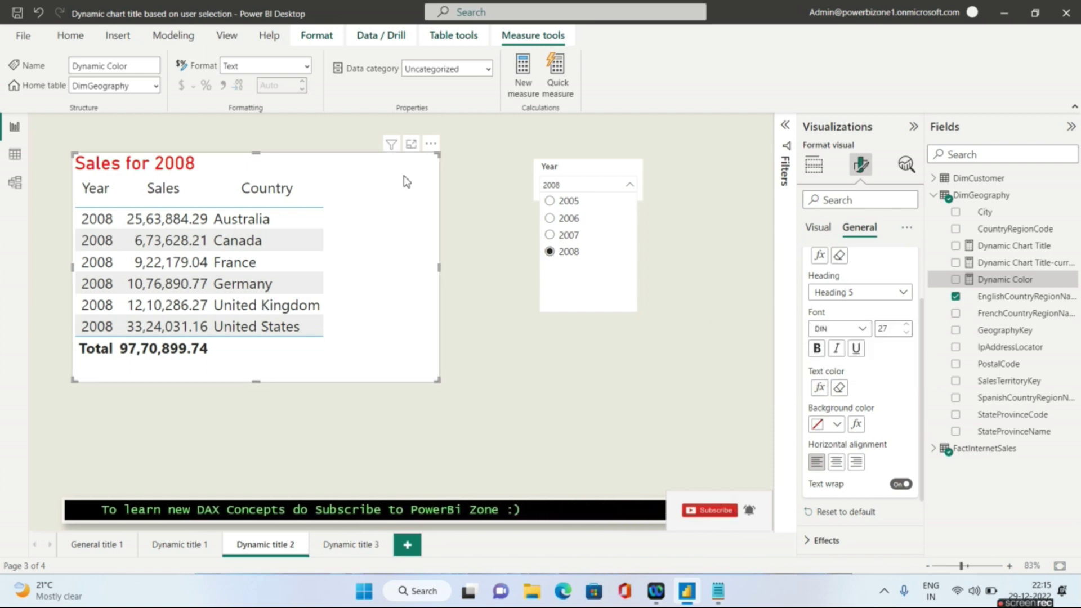
left_click(553, 235)
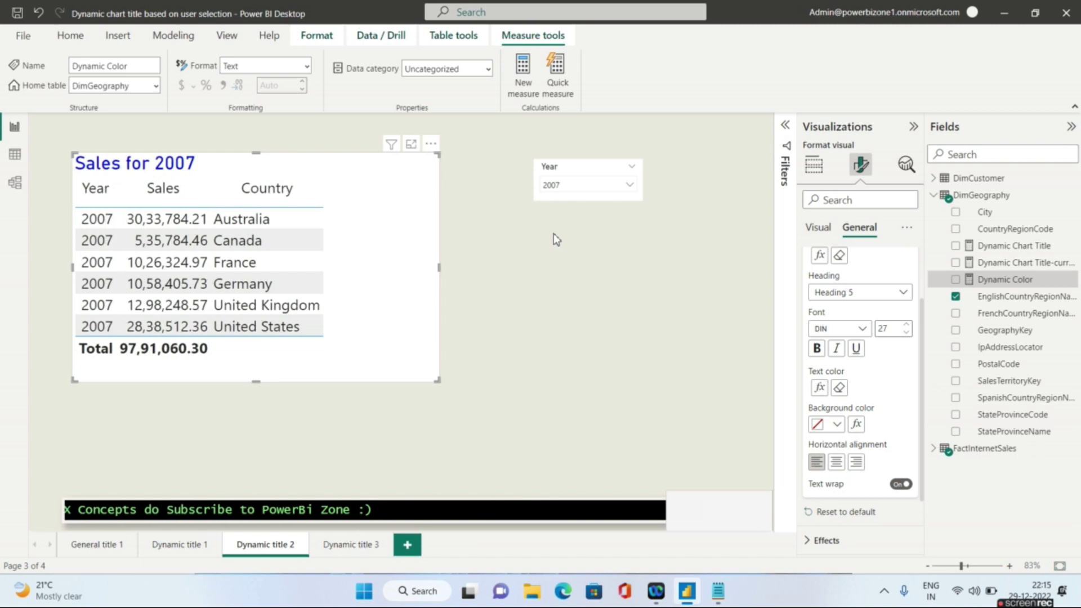
left_click(559, 189)
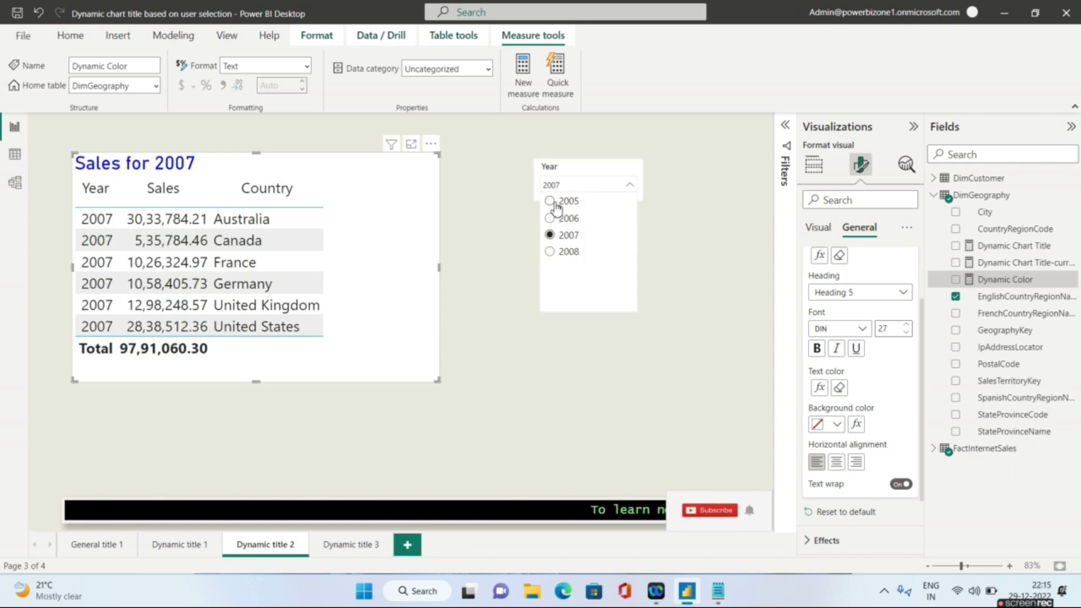
left_click(557, 204)
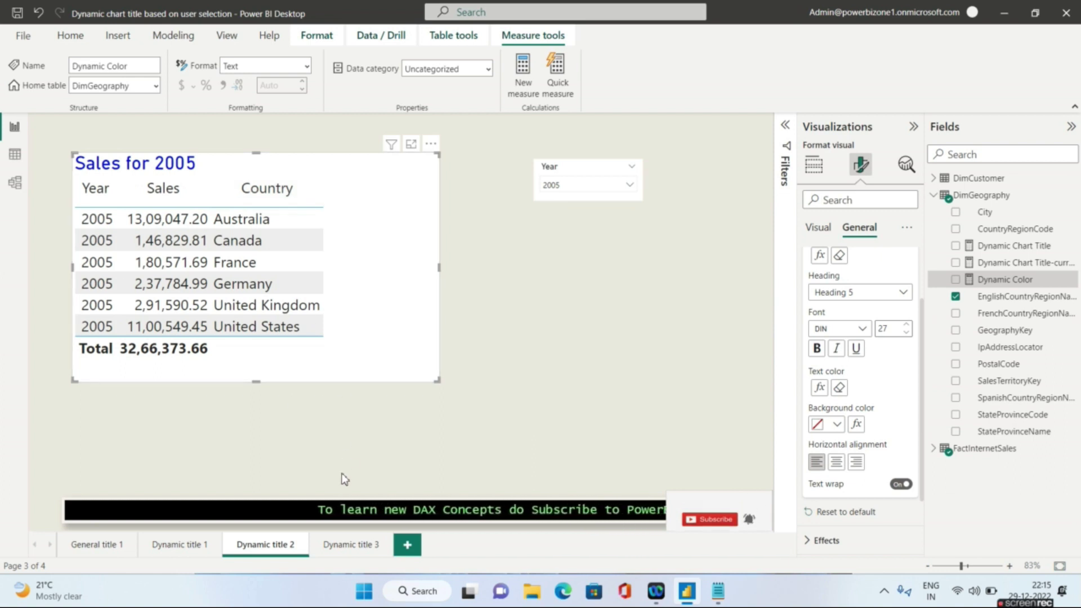
Step: Go to the Dynamic title 3 page and test its table title with the year slicer at 2007, ending on 2006
left_click(345, 544)
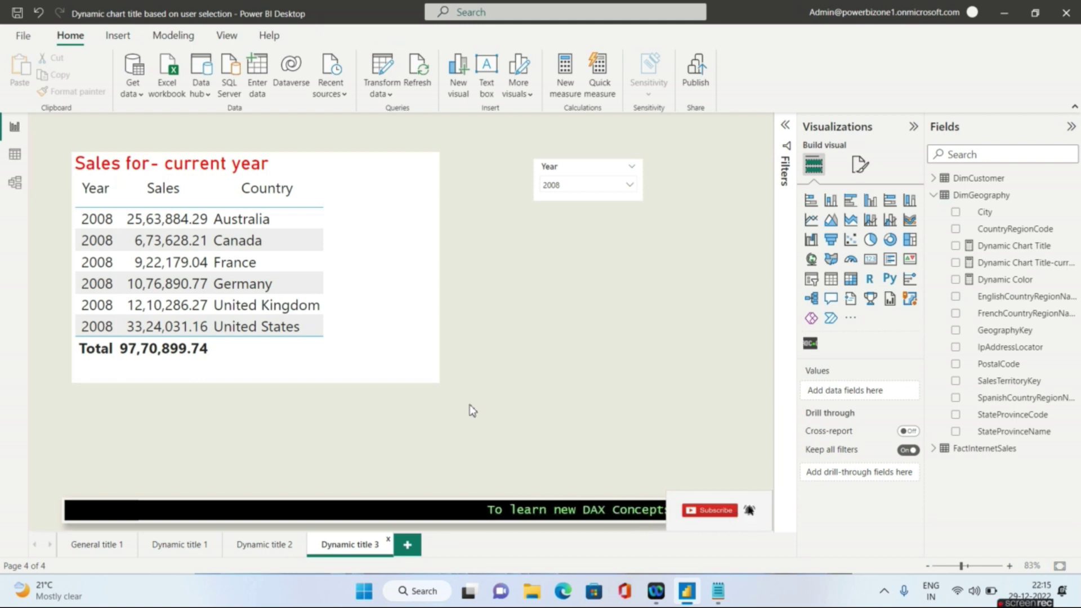
left_click(564, 195)
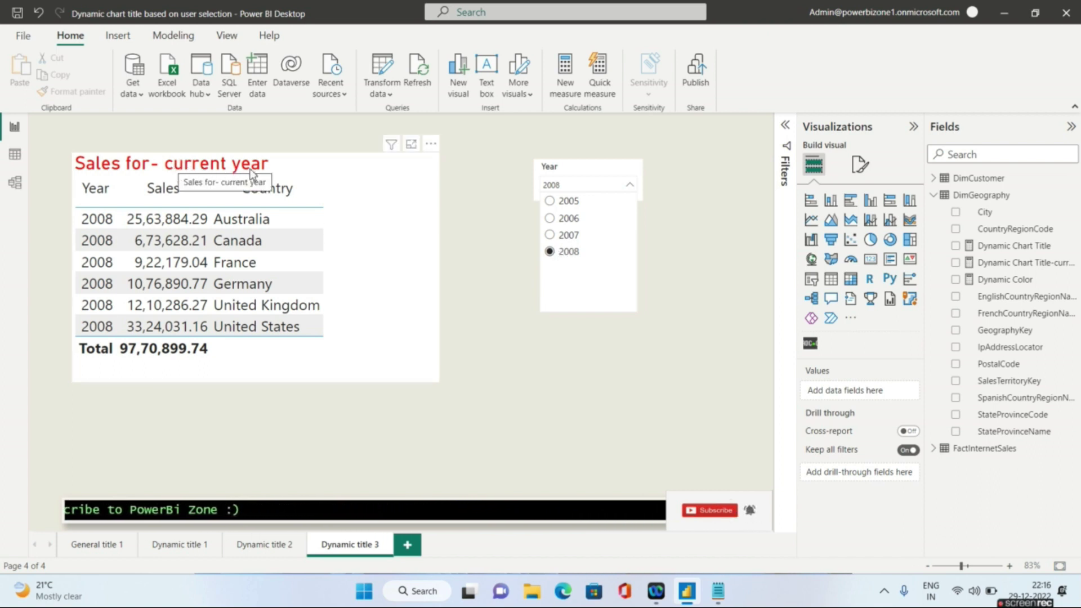
left_click(554, 236)
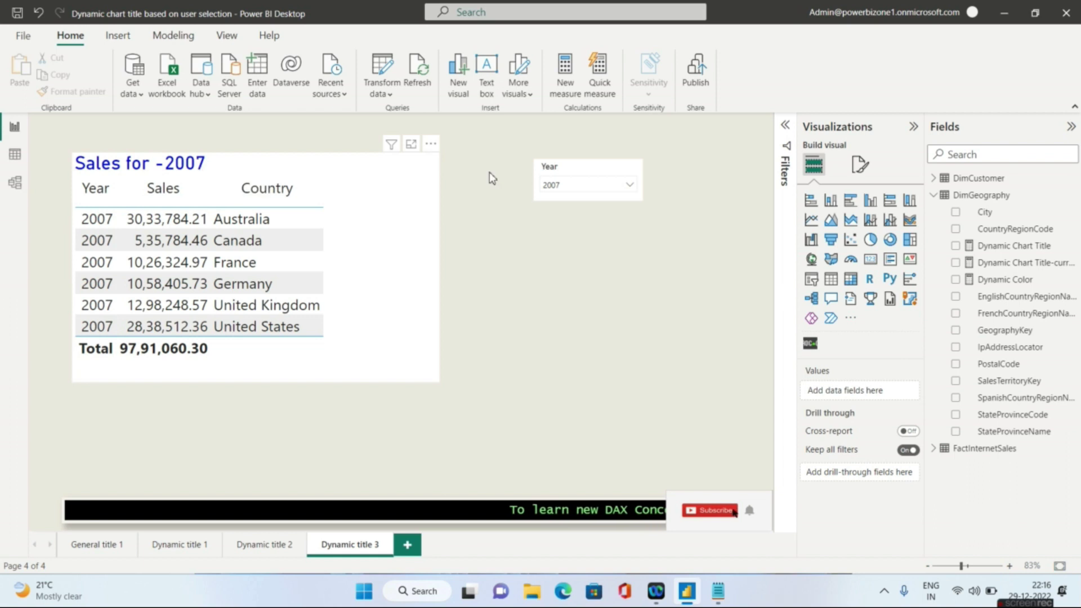
left_click(597, 190)
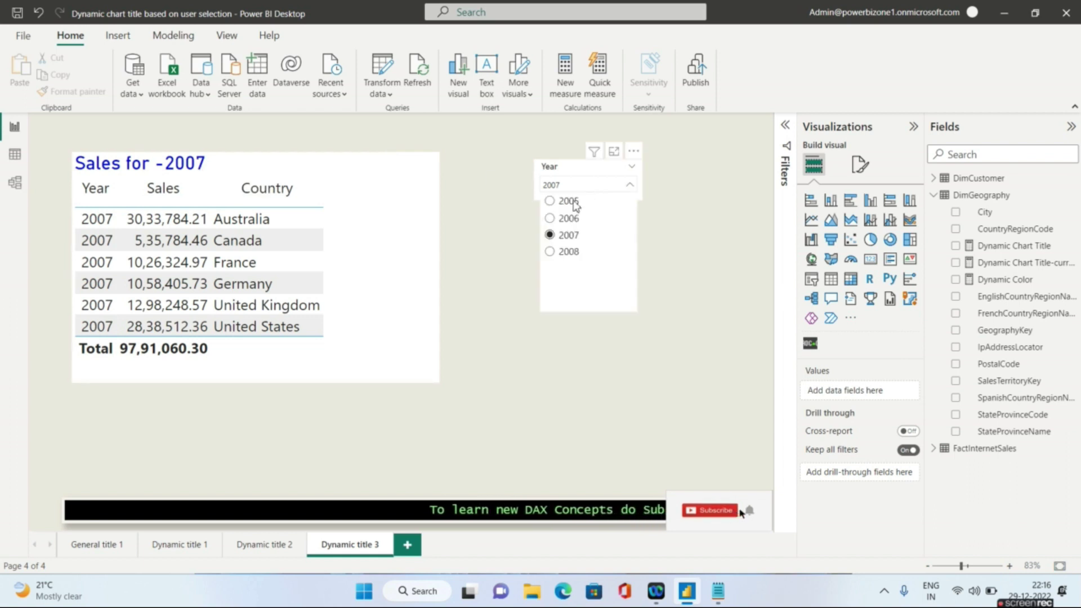
left_click(555, 220)
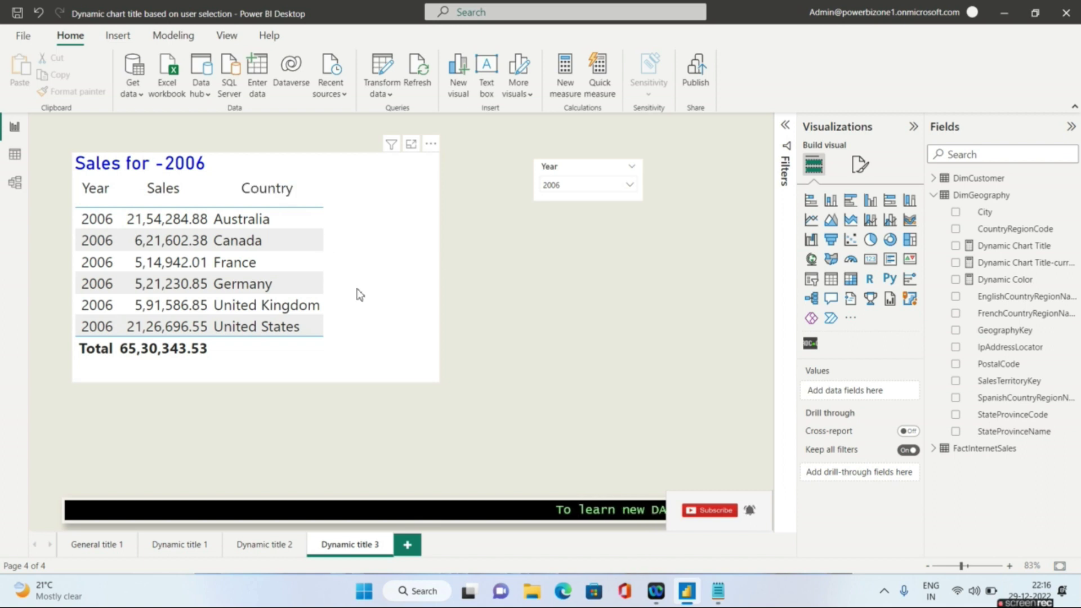
Step: Open the Dynamic Chart Title-current yr formula and highlight its SELECTEDVALUE expression and the 2008 result "Sales for- current year" to examine them
left_click(370, 333)
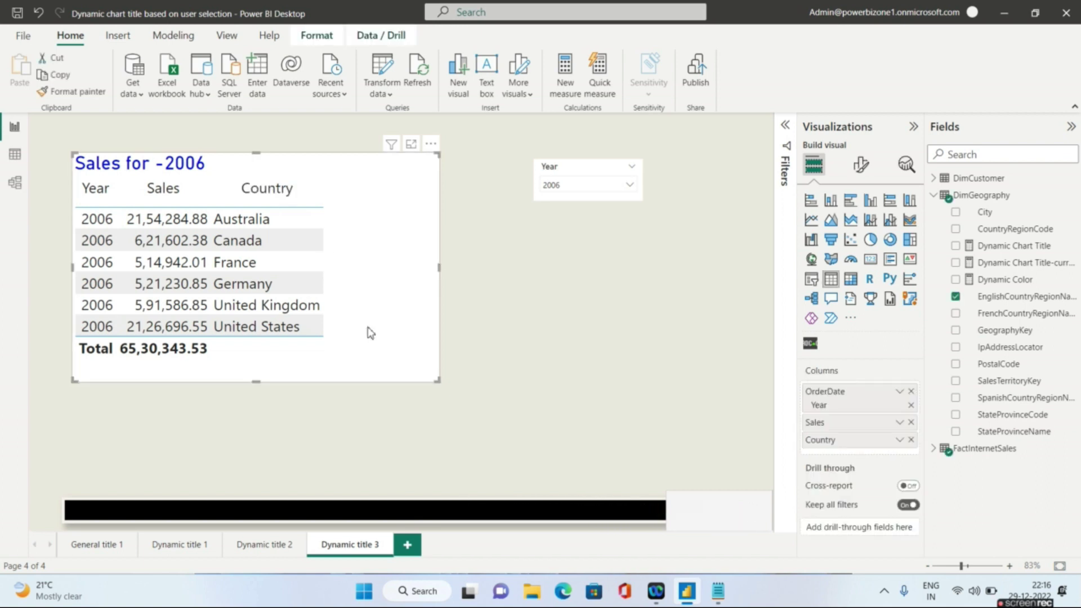
left_click(1011, 263)
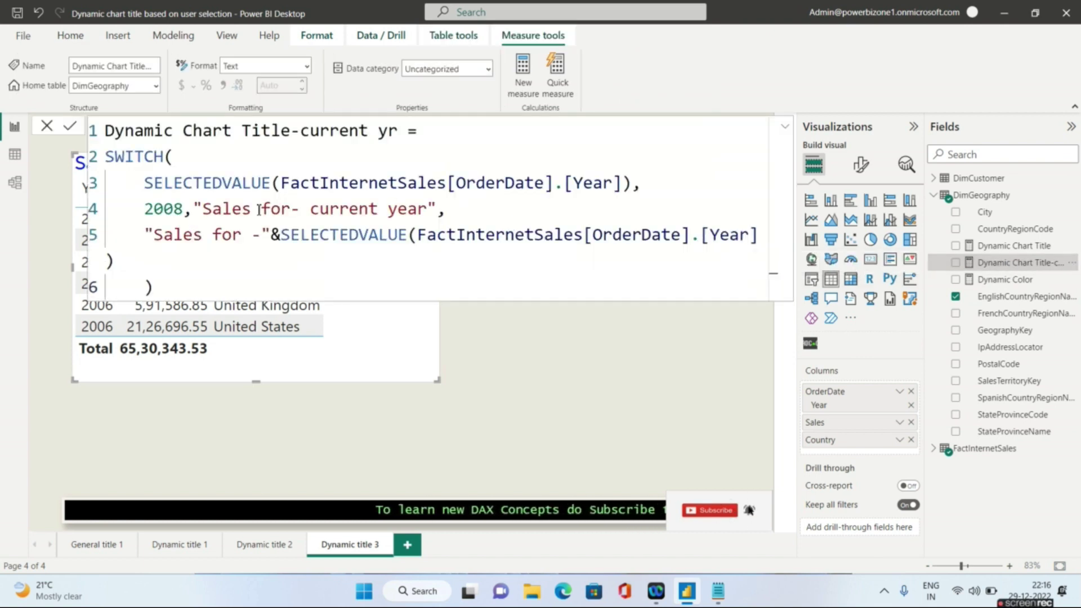
left_click(160, 148)
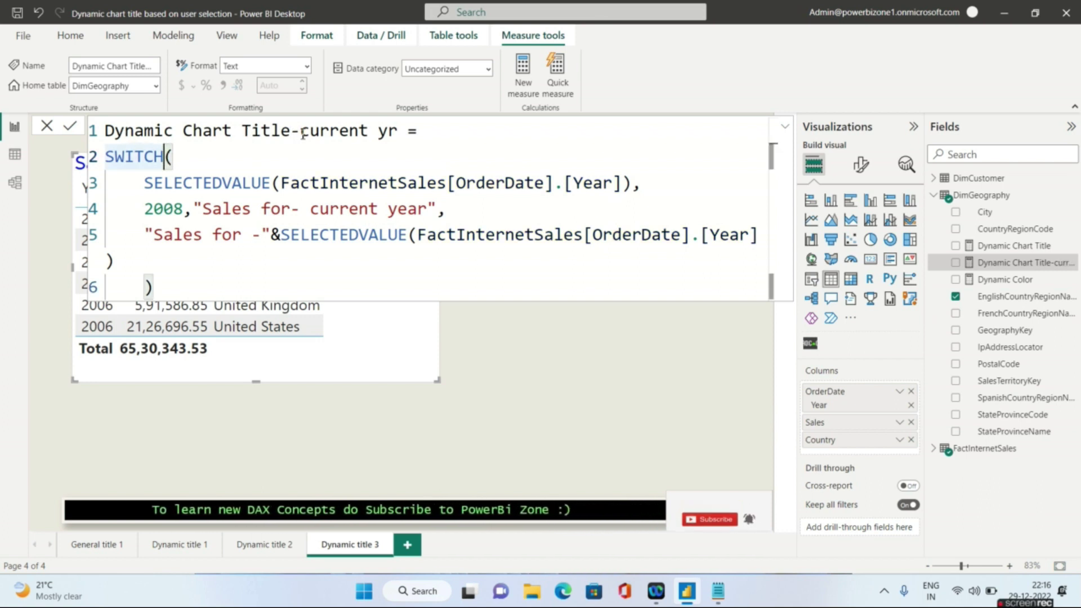
left_click_drag(300, 132, 400, 133)
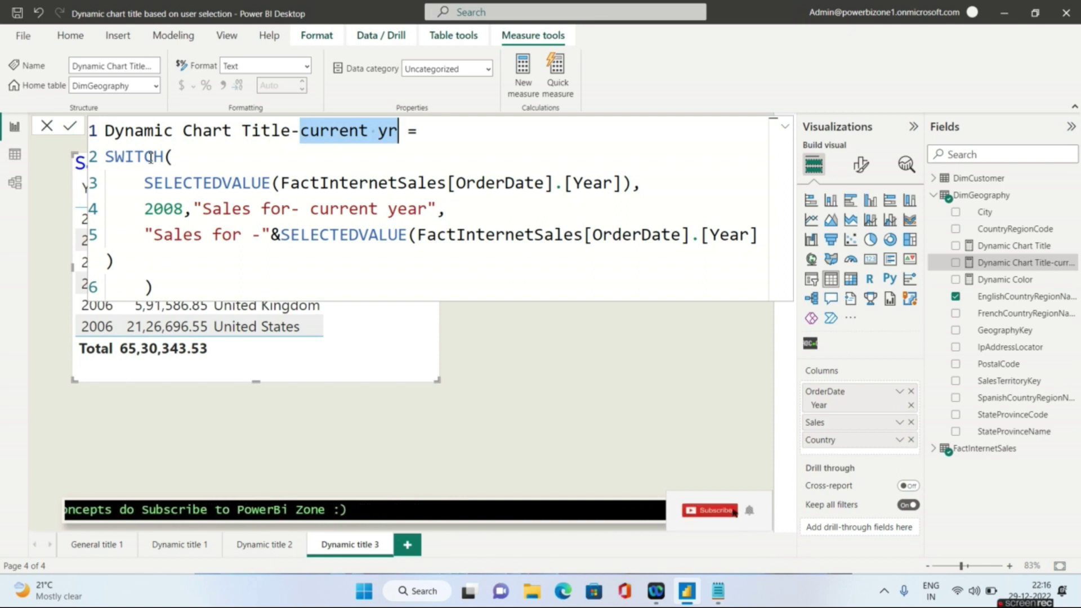
left_click_drag(145, 183, 580, 176)
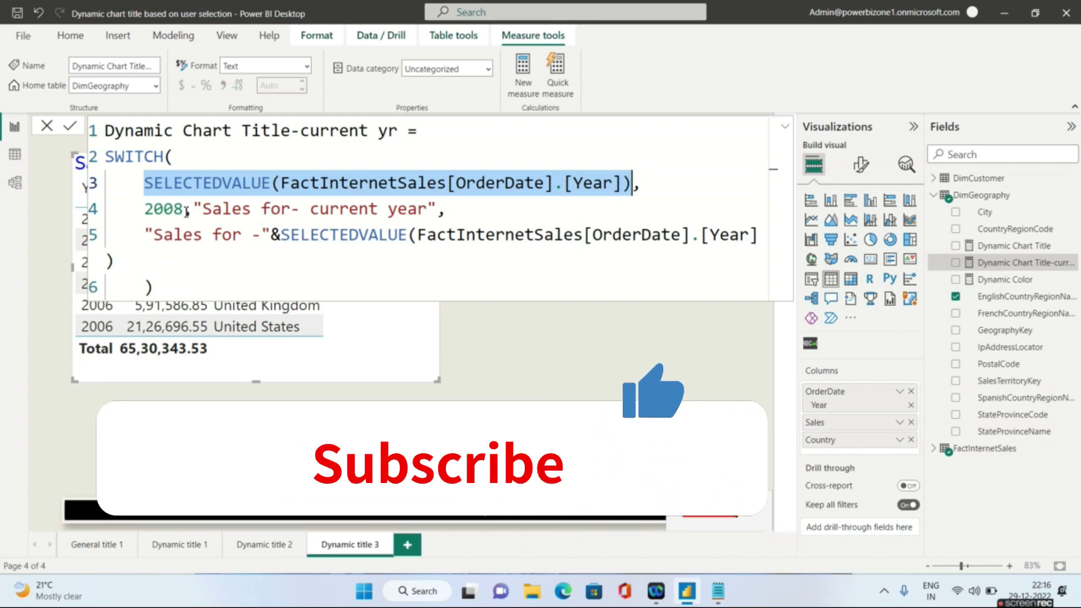
left_click_drag(193, 208, 438, 203)
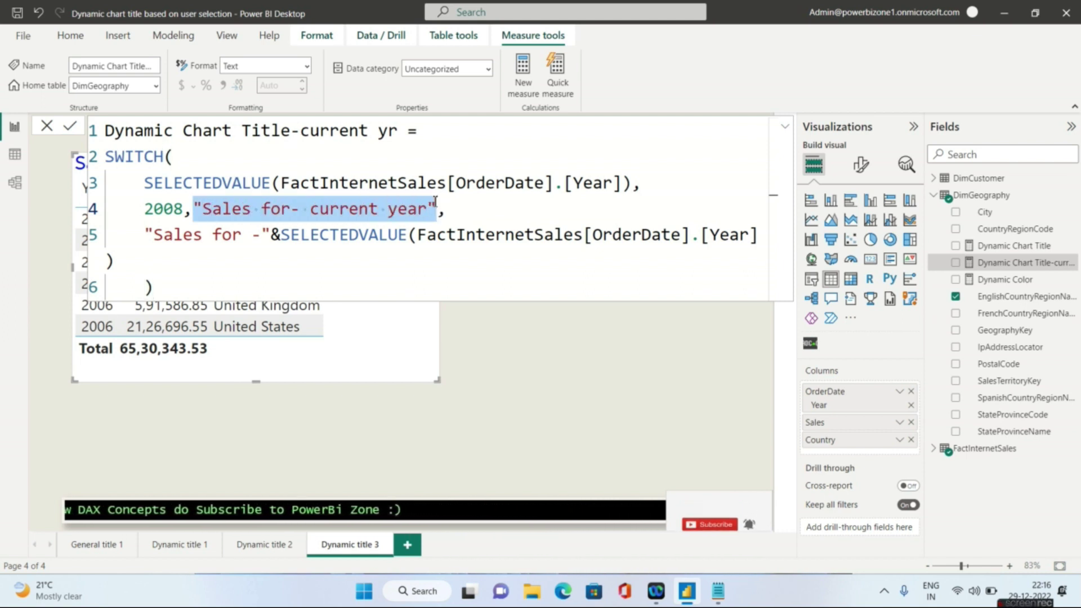
Step: Examine the default "Sales for -"&SELECTEDVALUE result against the 2008 text in the formula, and close it without saving changes
left_click(145, 234)
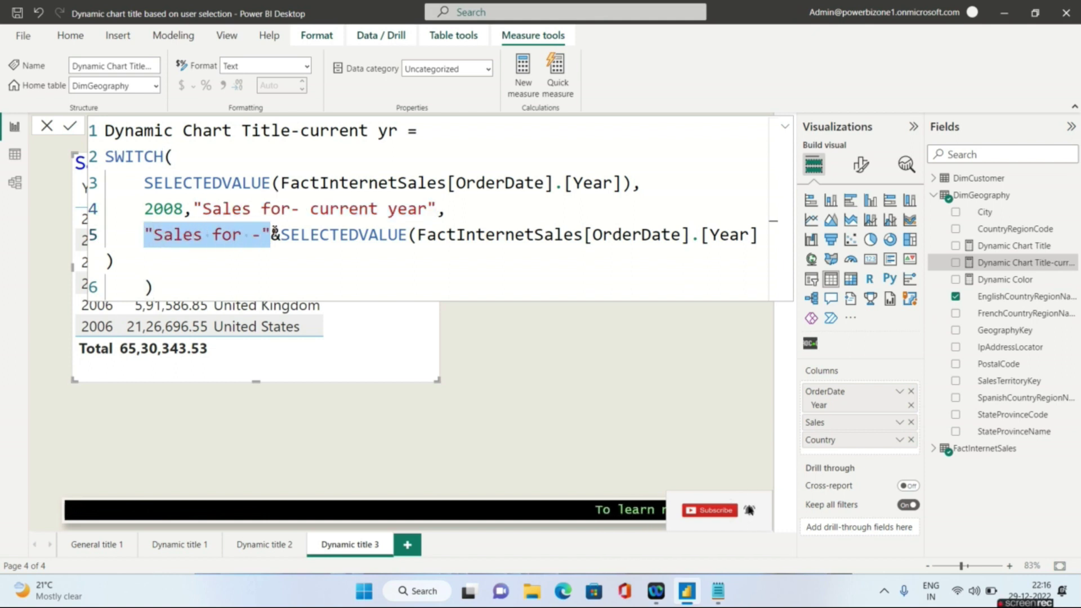
left_click_drag(280, 235, 758, 235)
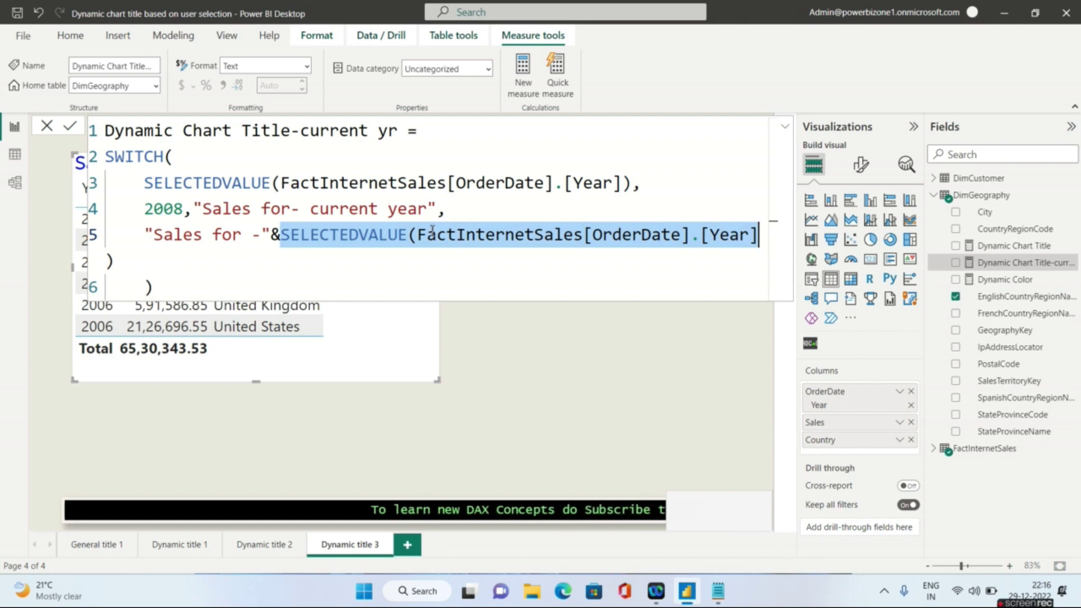
left_click_drag(194, 208, 443, 208)
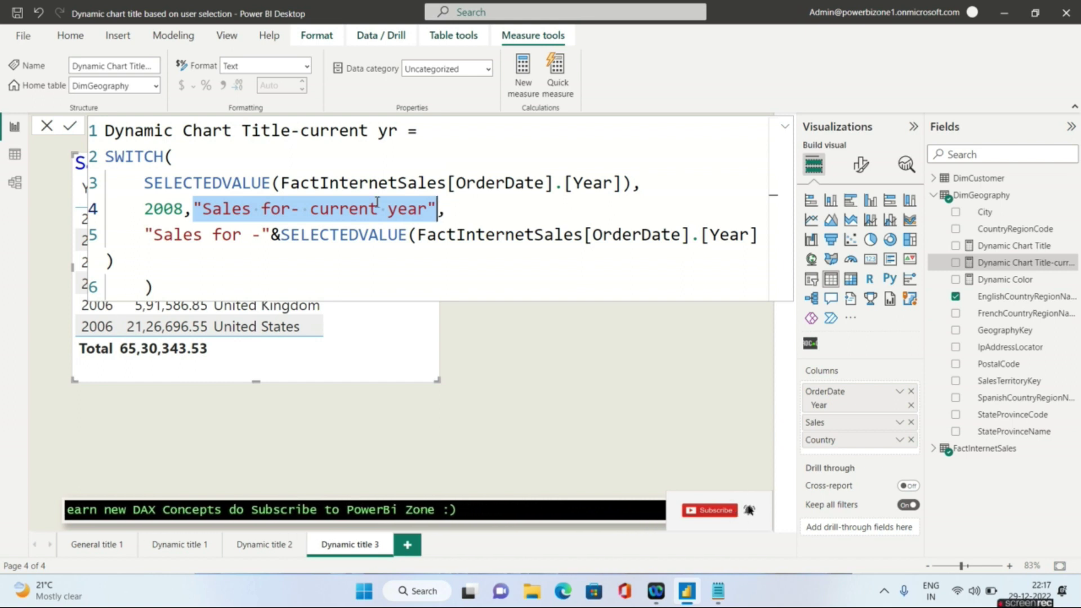
left_click(145, 235)
left_click_drag(242, 231, 534, 228)
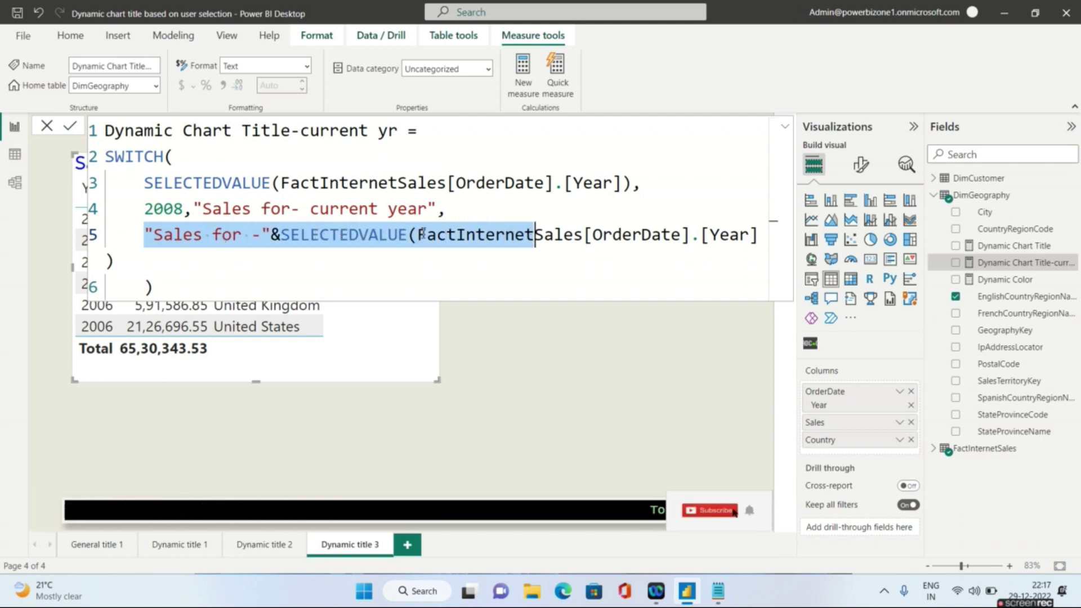
left_click(48, 128)
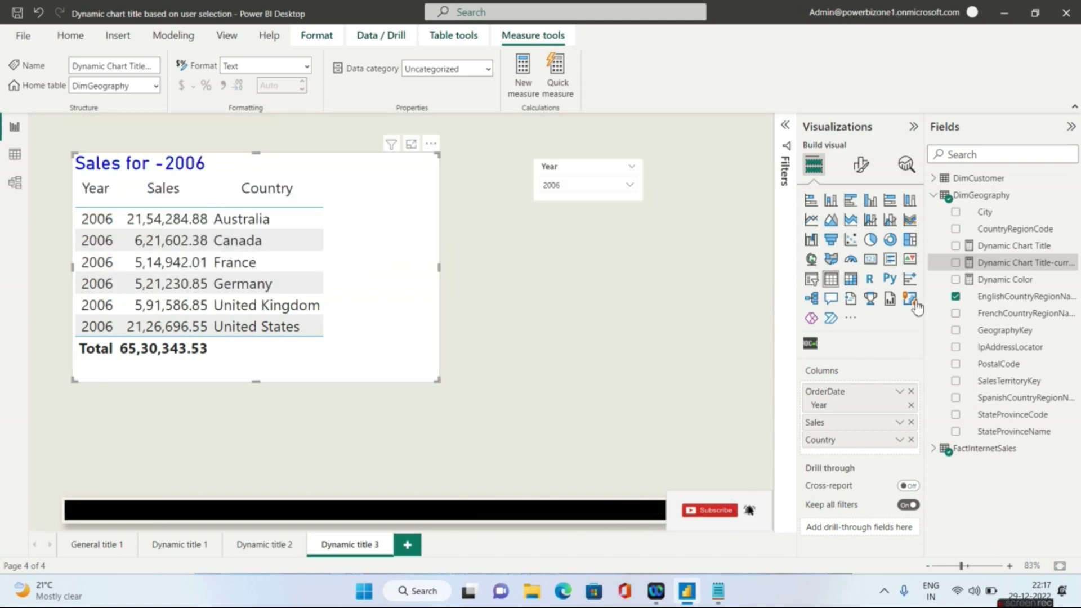
Step: Base the sales table's title text on a field value, using the Dynamic Chart Title-current yr measure from DimGeography
left_click(864, 167)
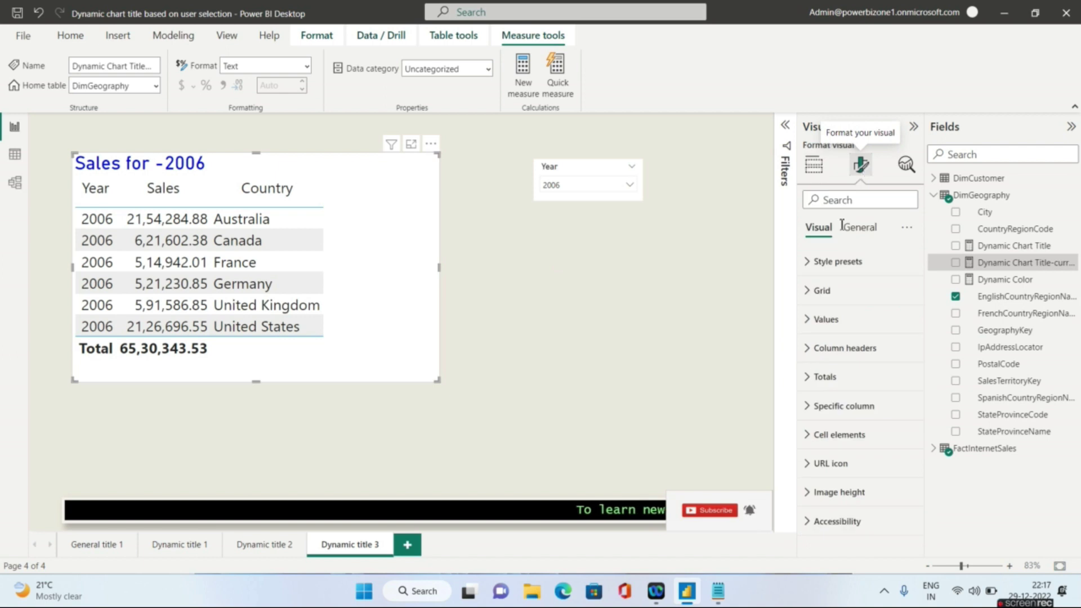
left_click(862, 228)
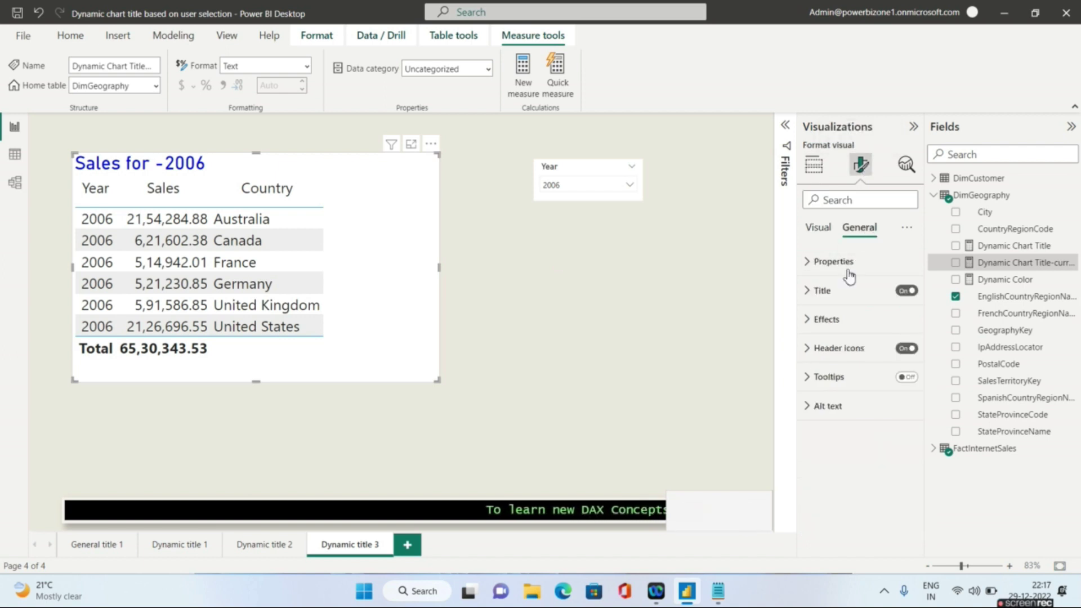
left_click(808, 293)
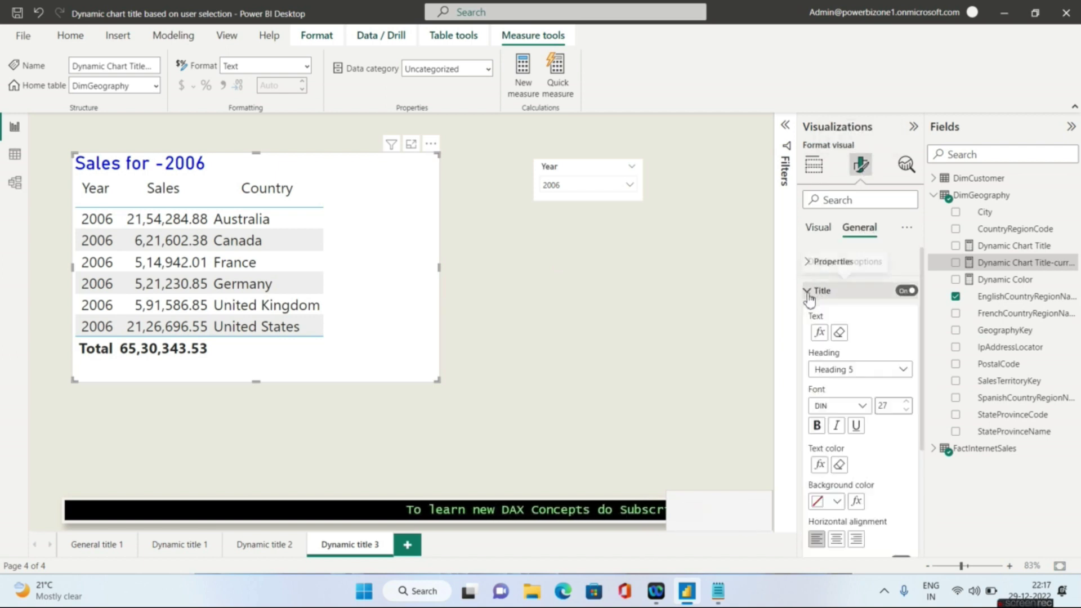
left_click(821, 333)
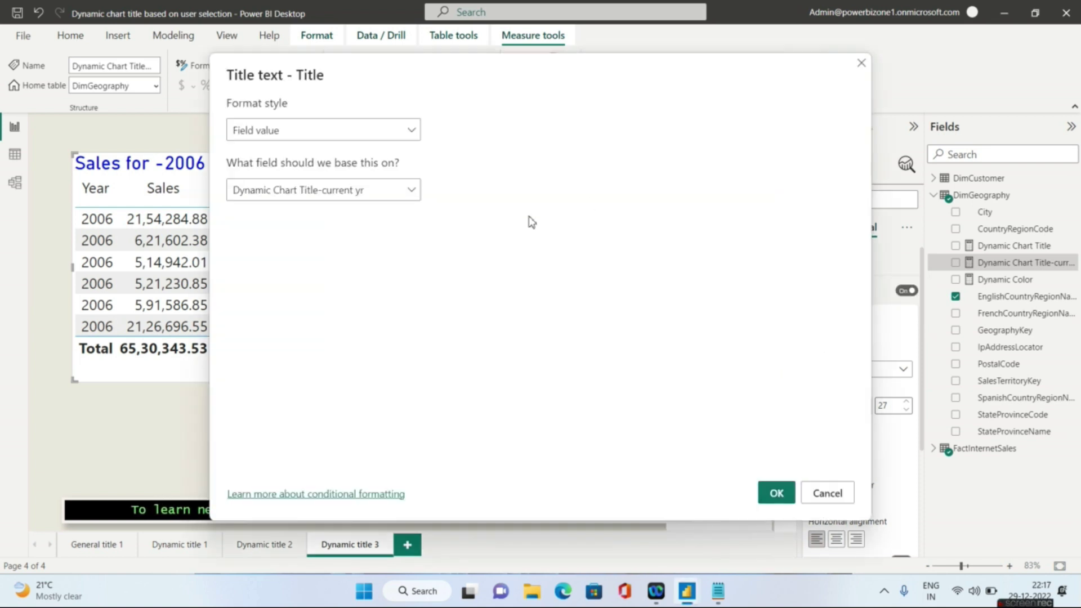
left_click(339, 194)
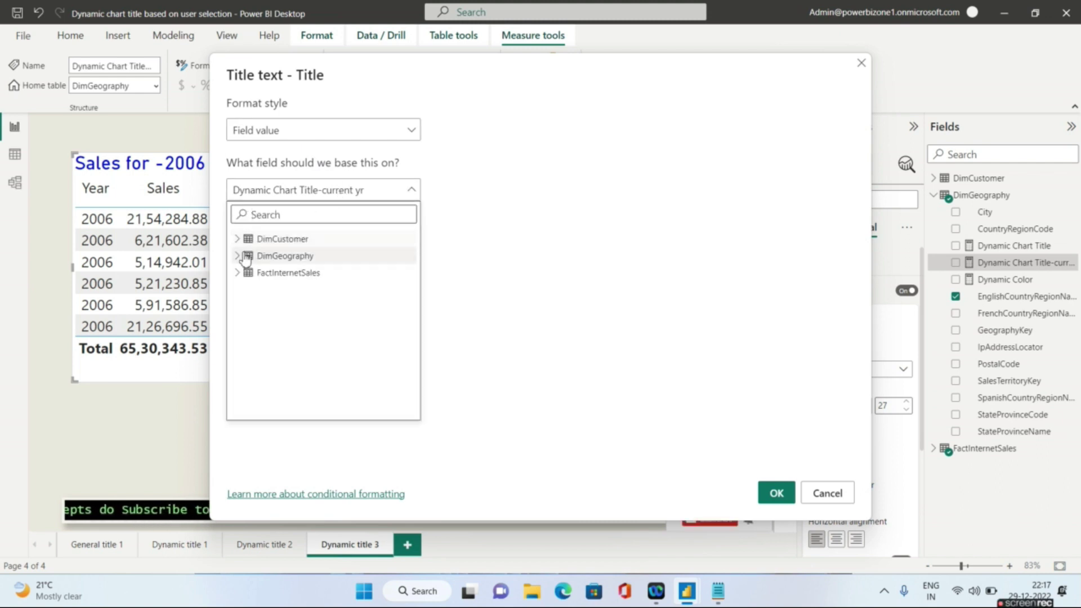
left_click(281, 256)
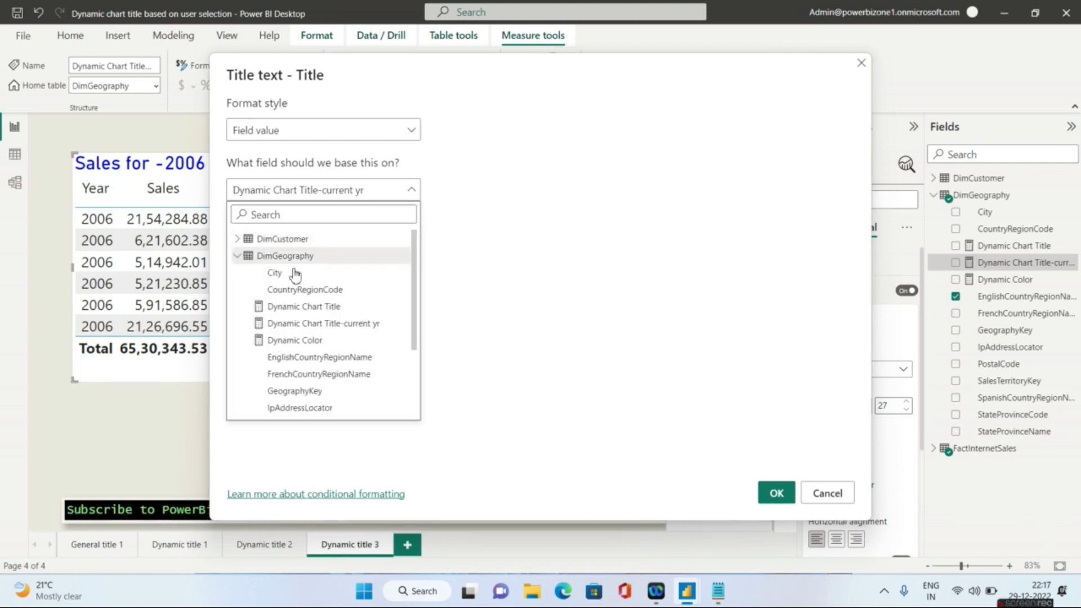
left_click(332, 324)
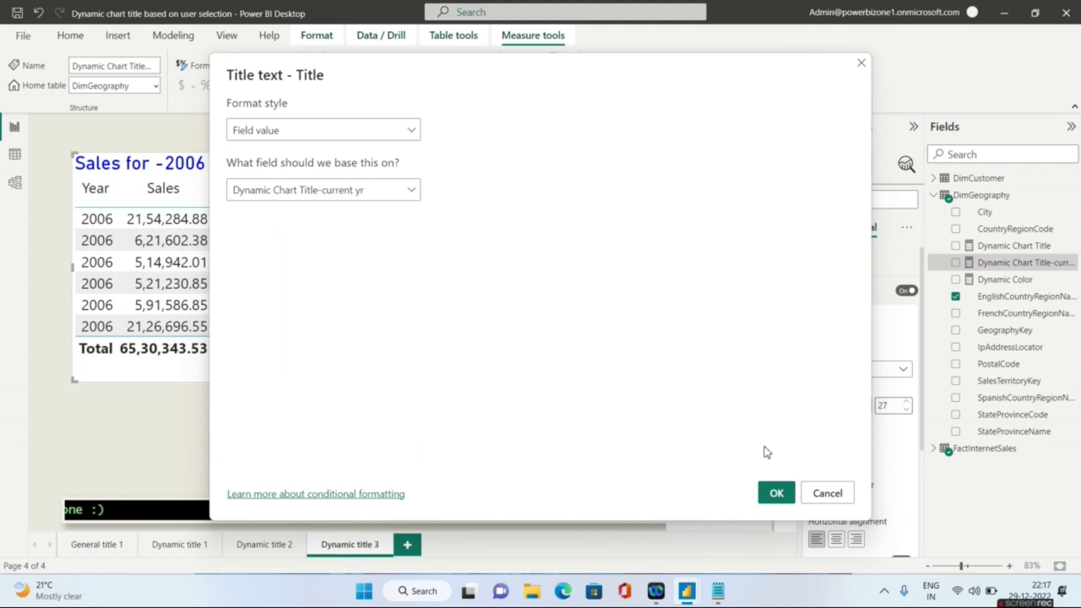
left_click(775, 494)
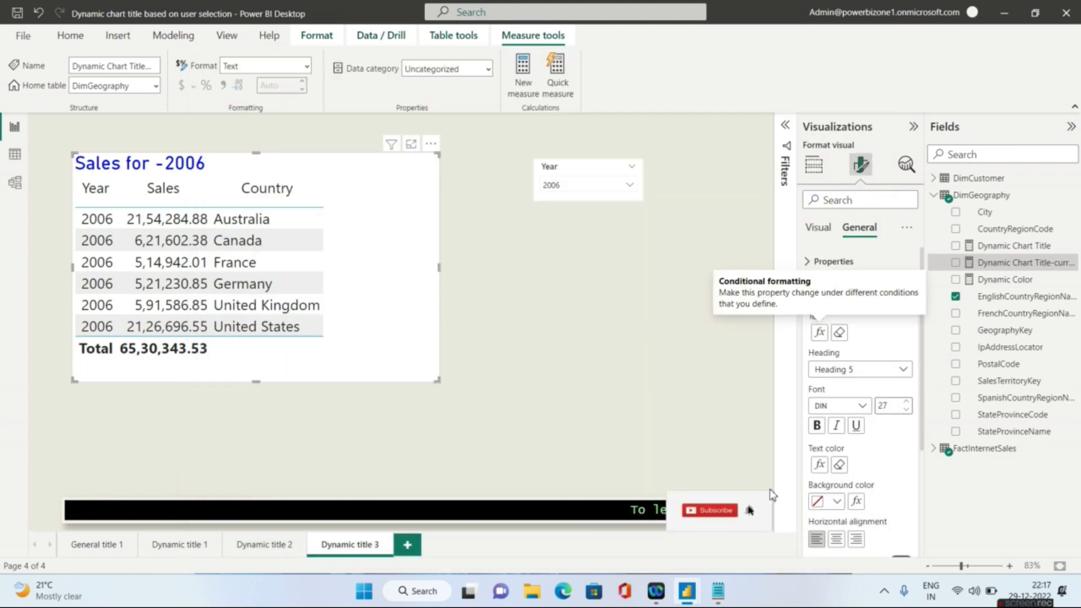
Step: Set the year slicer to 2005 and after that to 2008 to test the title's dynamic text and color
left_click(593, 192)
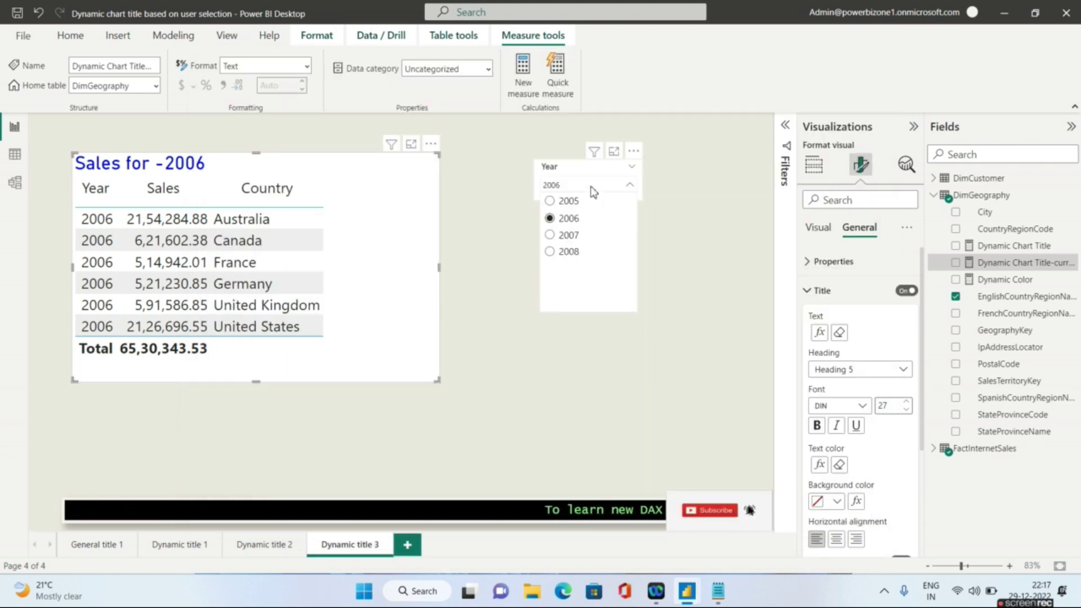
left_click(552, 203)
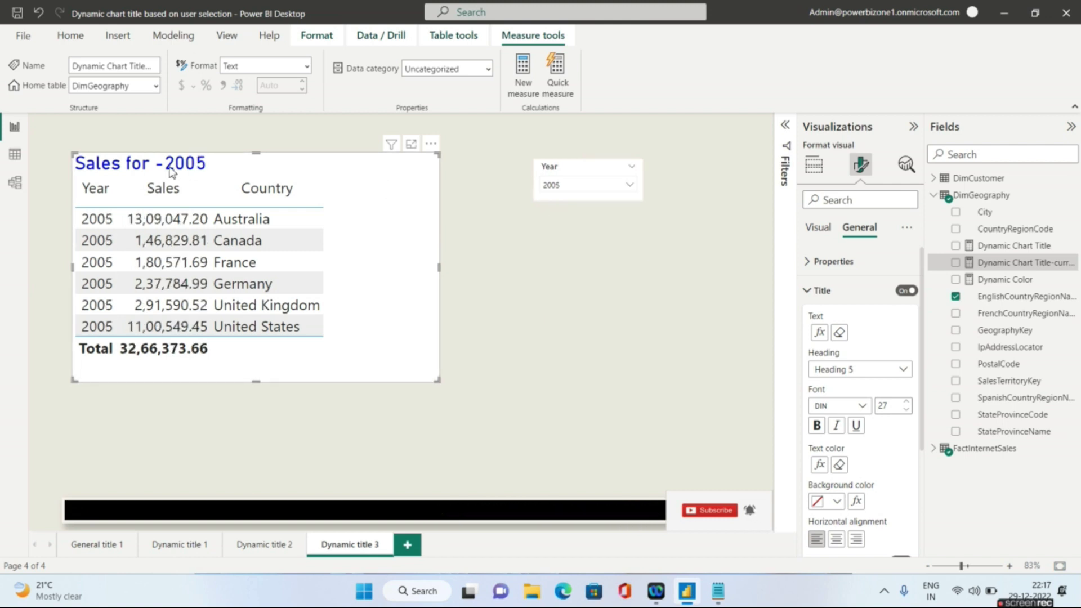
left_click(616, 191)
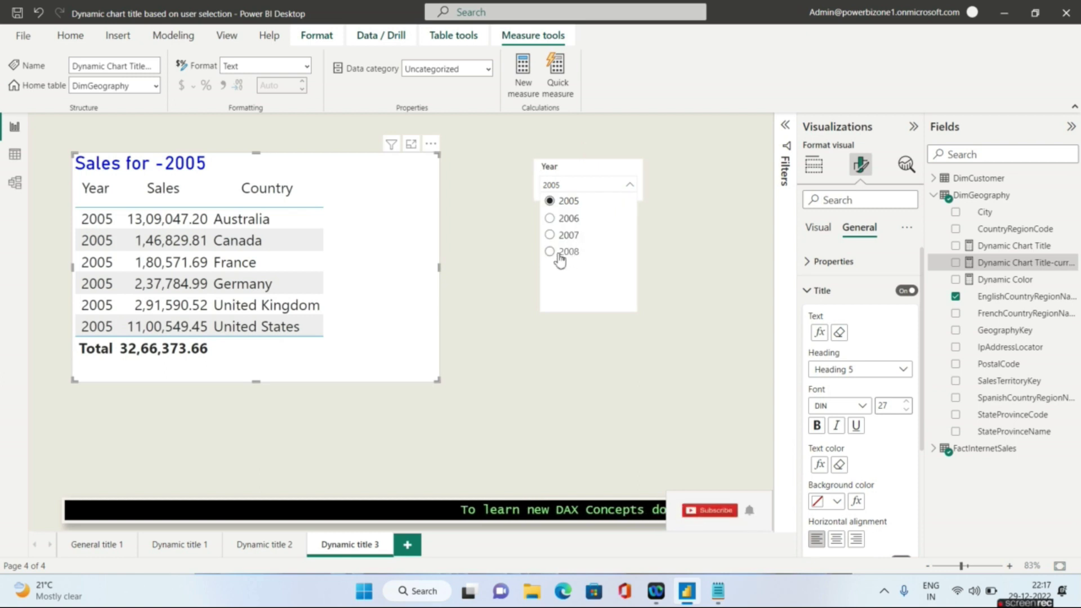
left_click(552, 252)
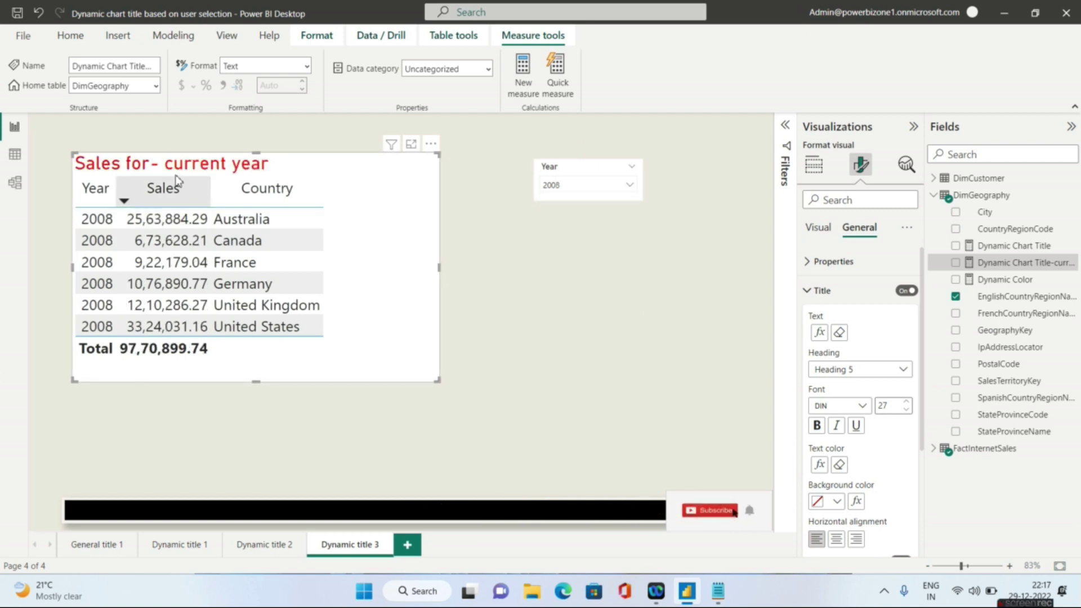